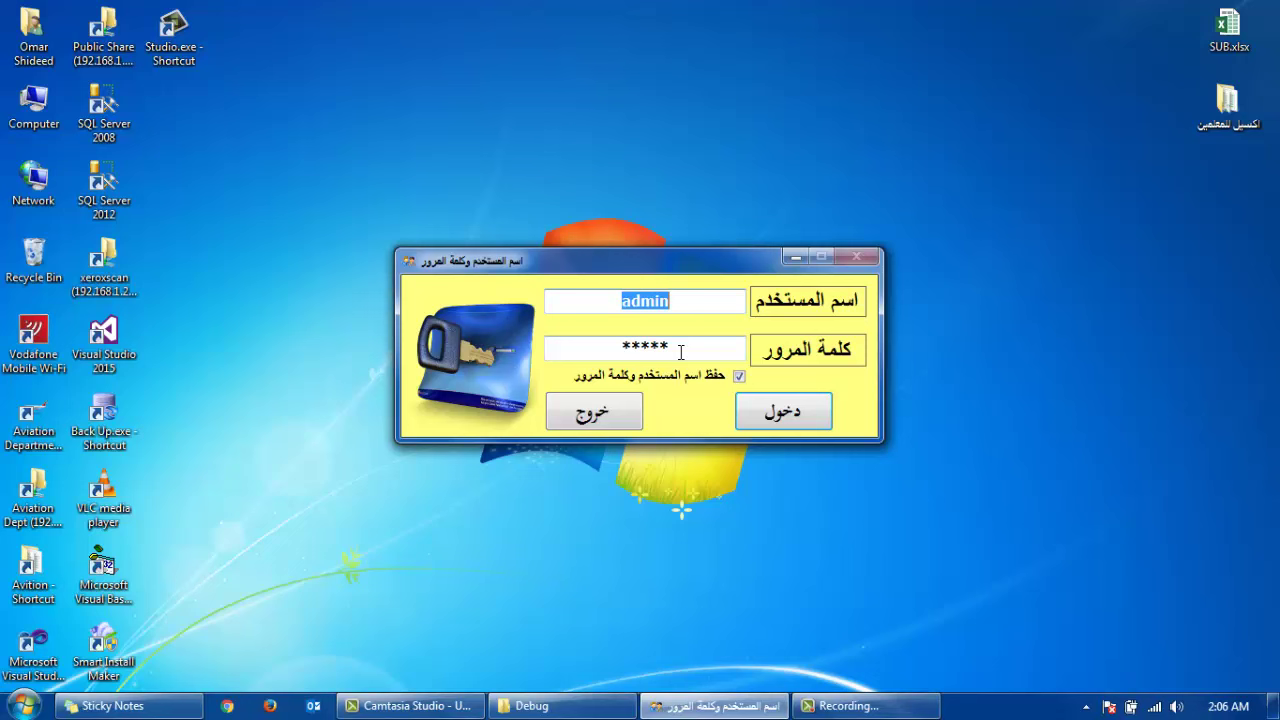
- Log in with the prefilled credentials, keeping the option to save the user name and password enabled
left_click(740, 378)
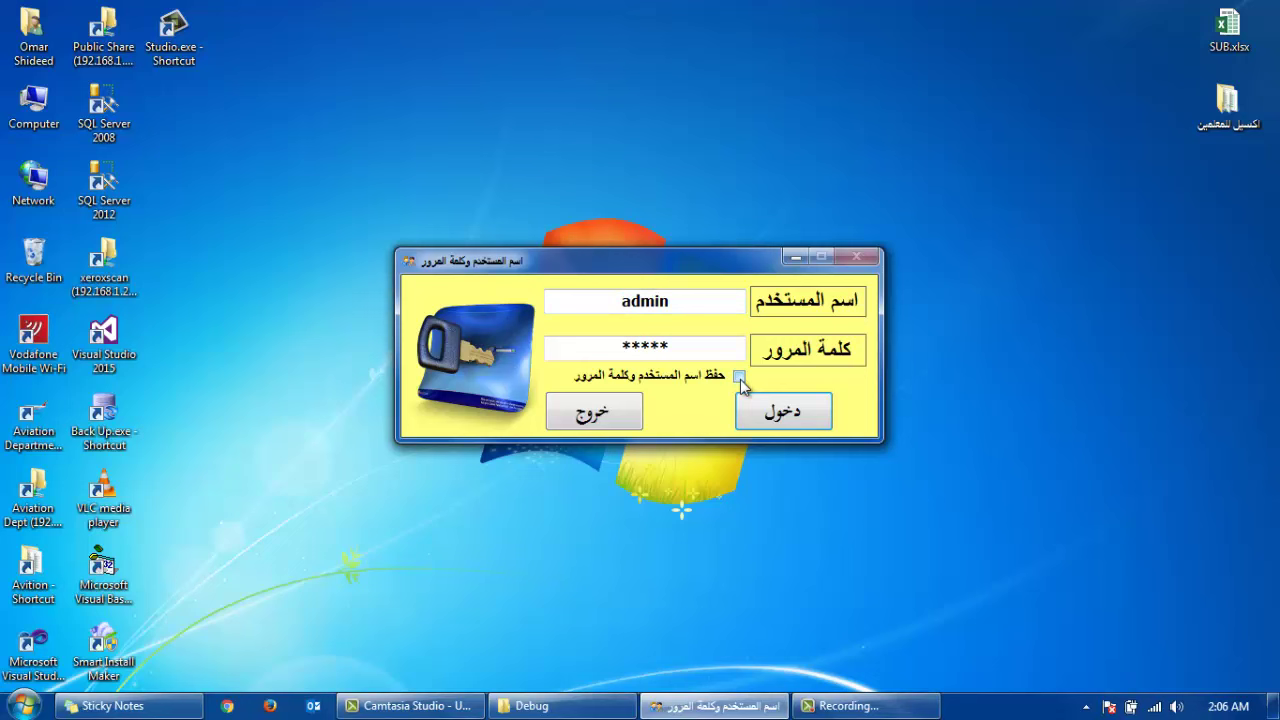
left_click(740, 378)
left_click(767, 410)
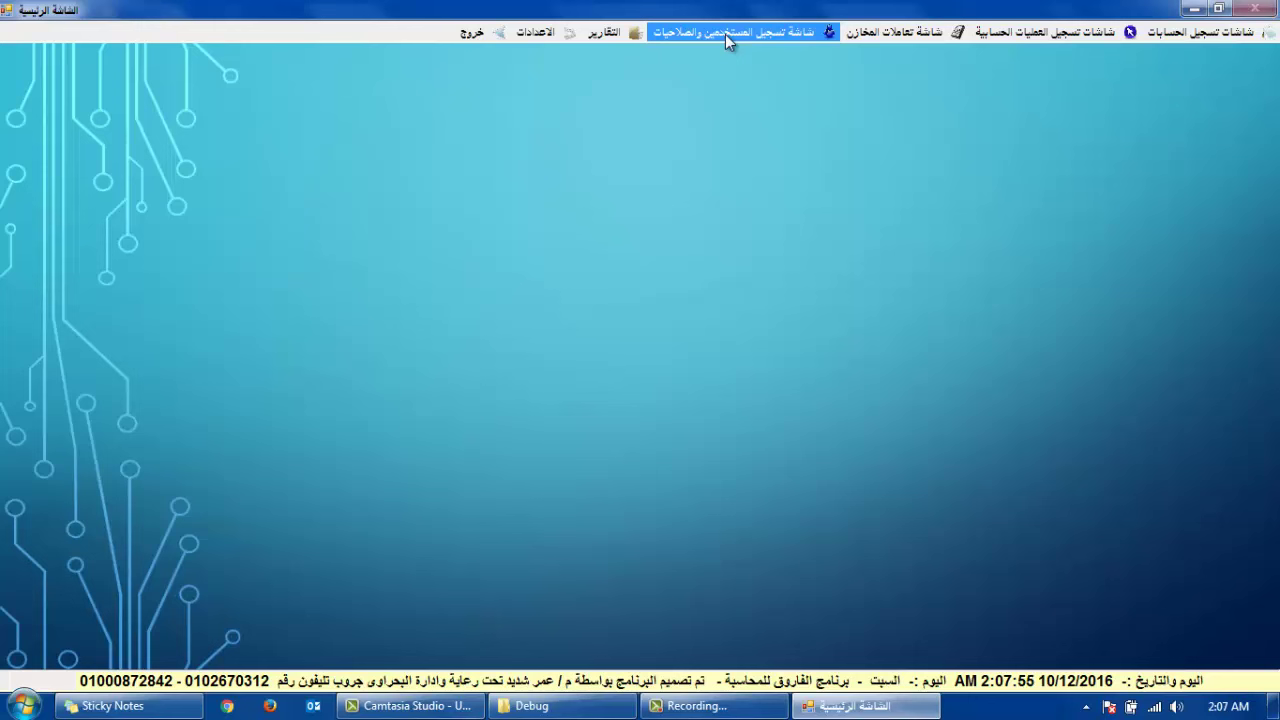
- Open the شجرة الحسابات screen from the account registration screens
left_click(1173, 33)
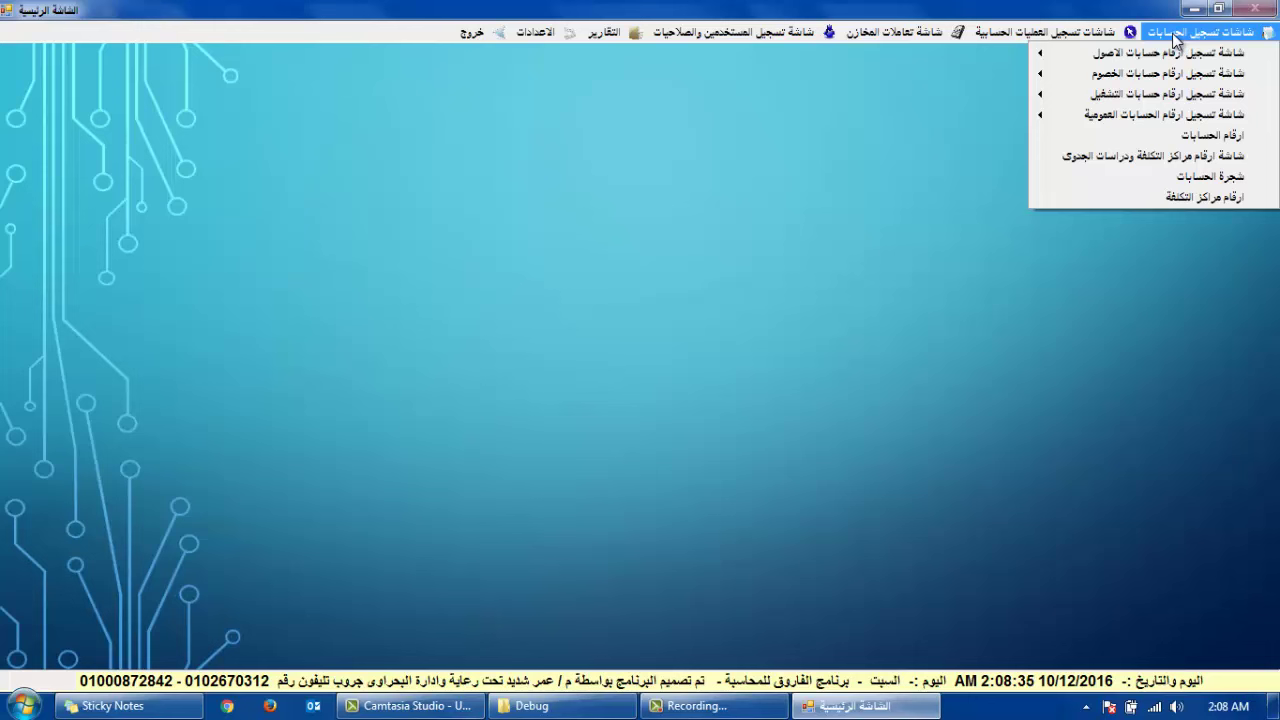
mouse_move(1165, 55)
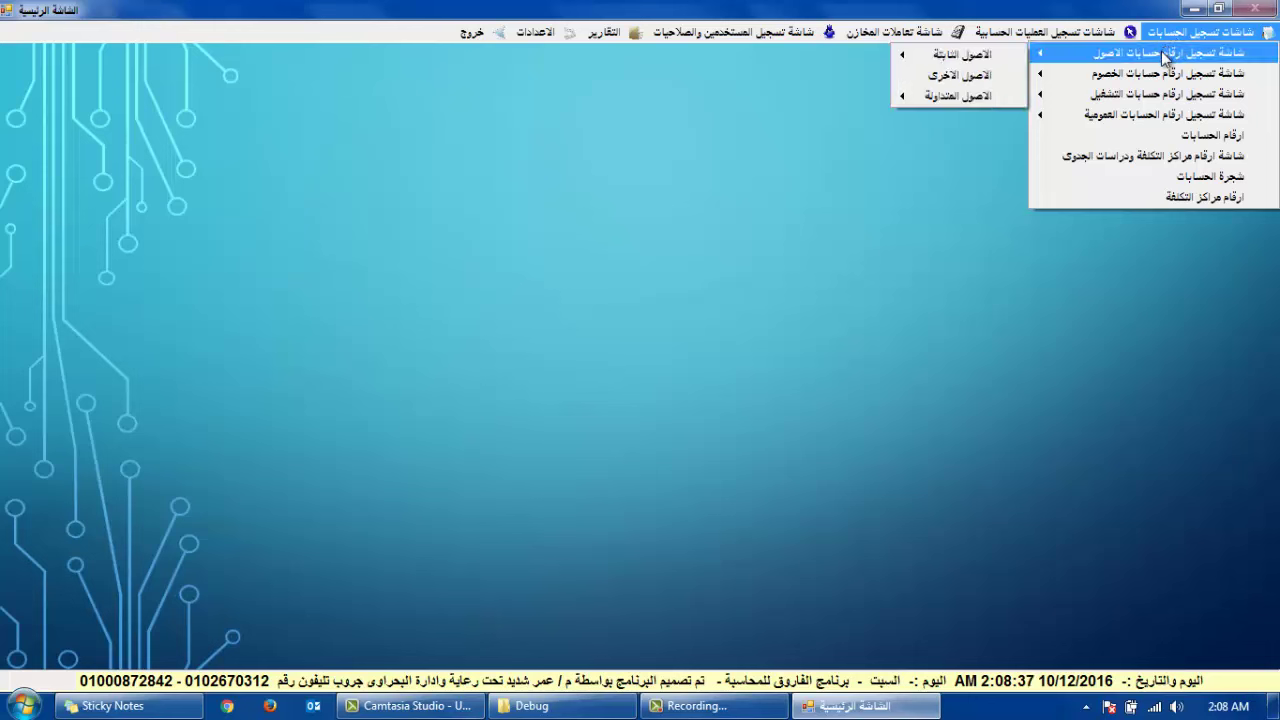
mouse_move(1140, 76)
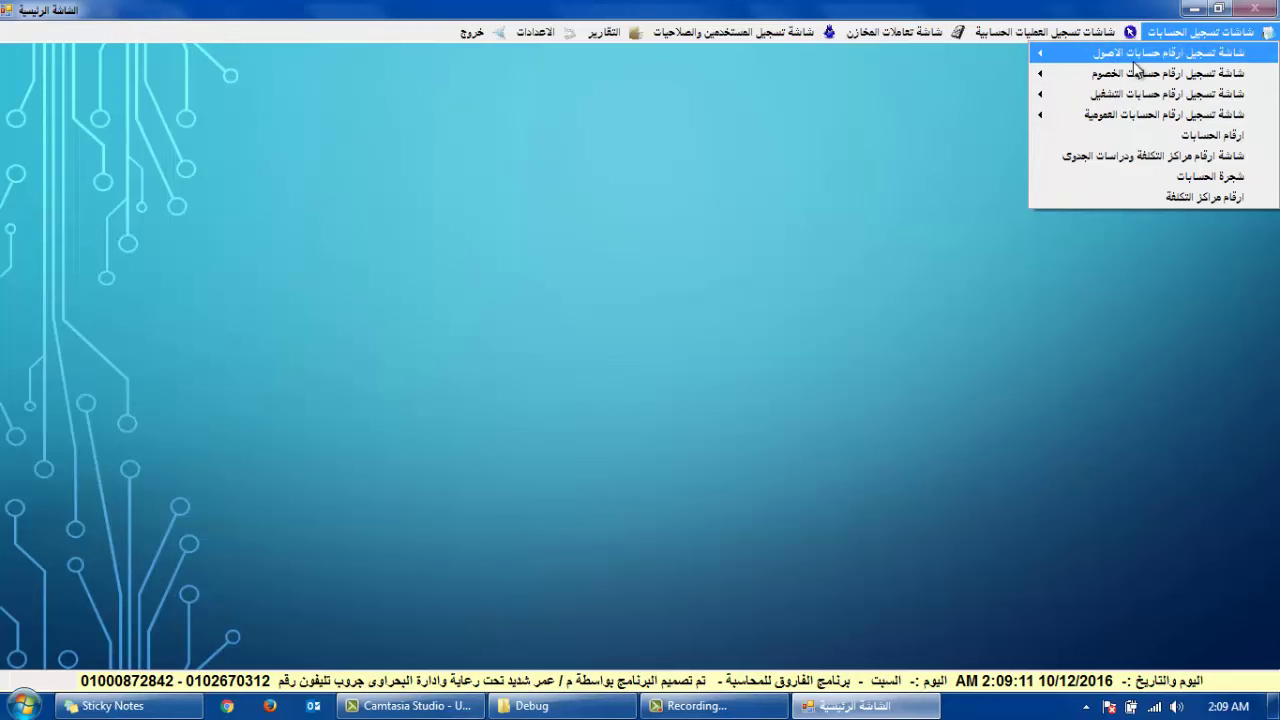
mouse_move(1110, 54)
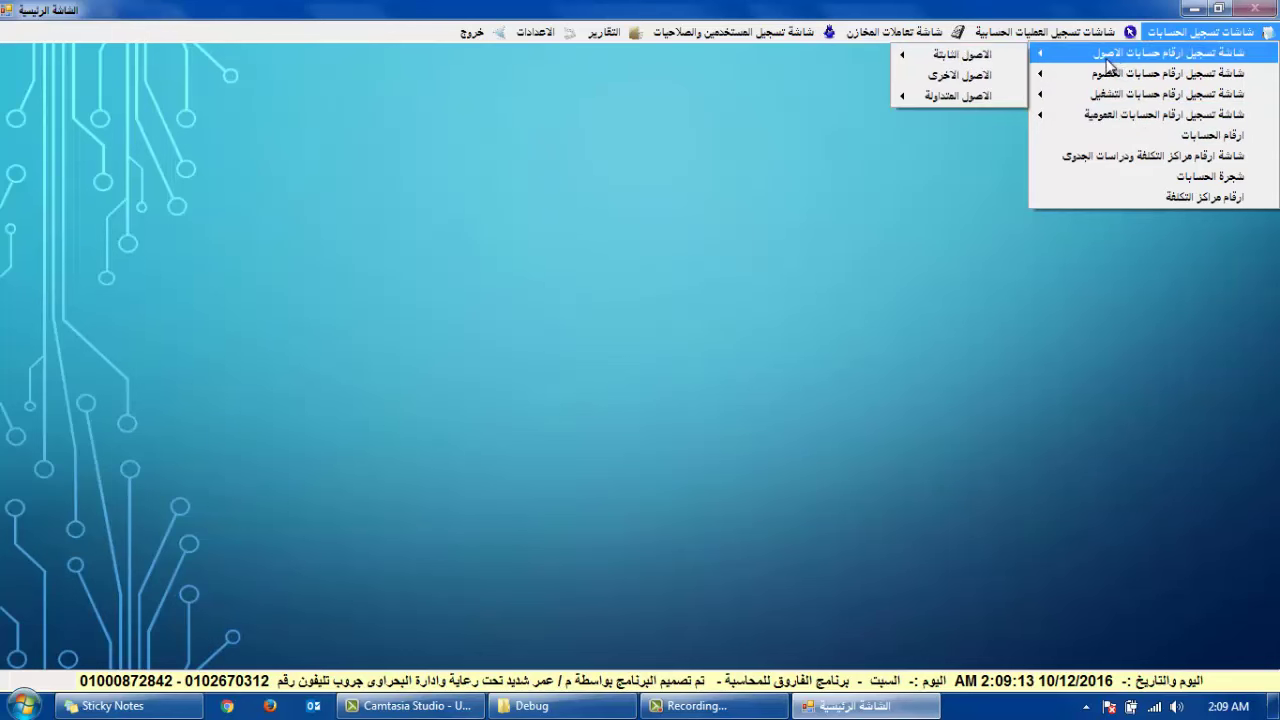
mouse_move(968, 55)
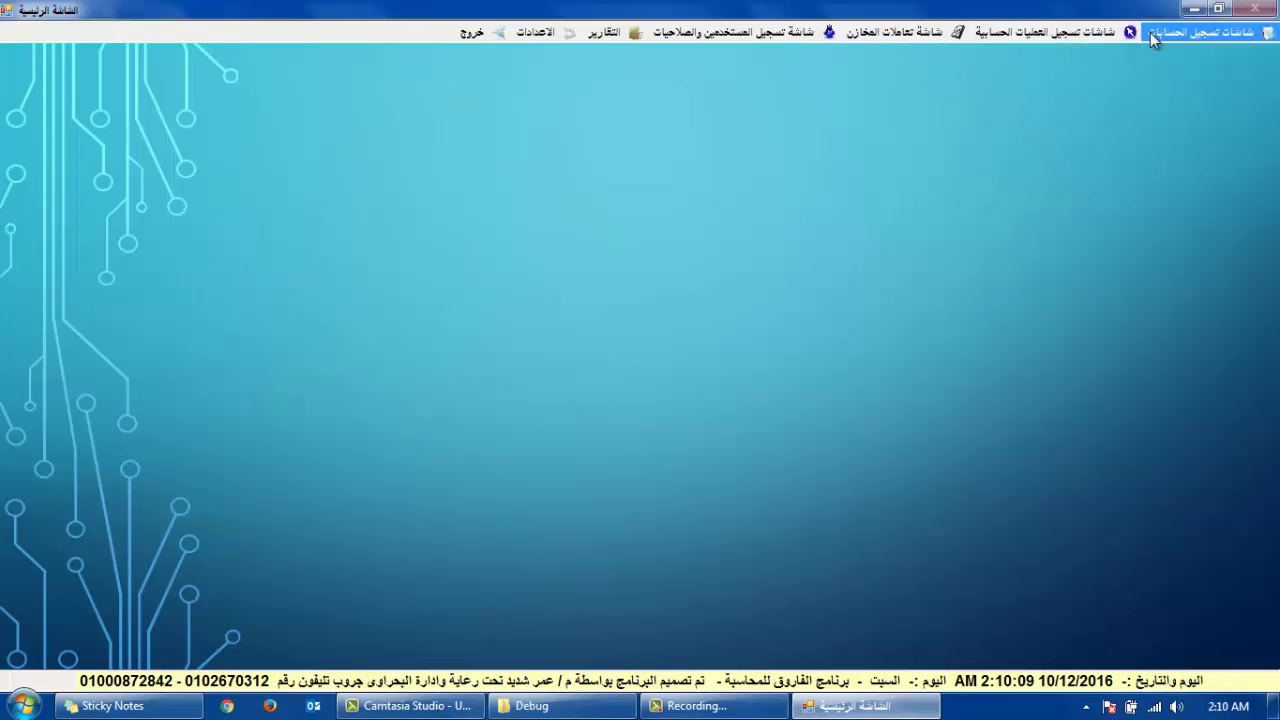
mouse_move(1166, 56)
mouse_move(1008, 58)
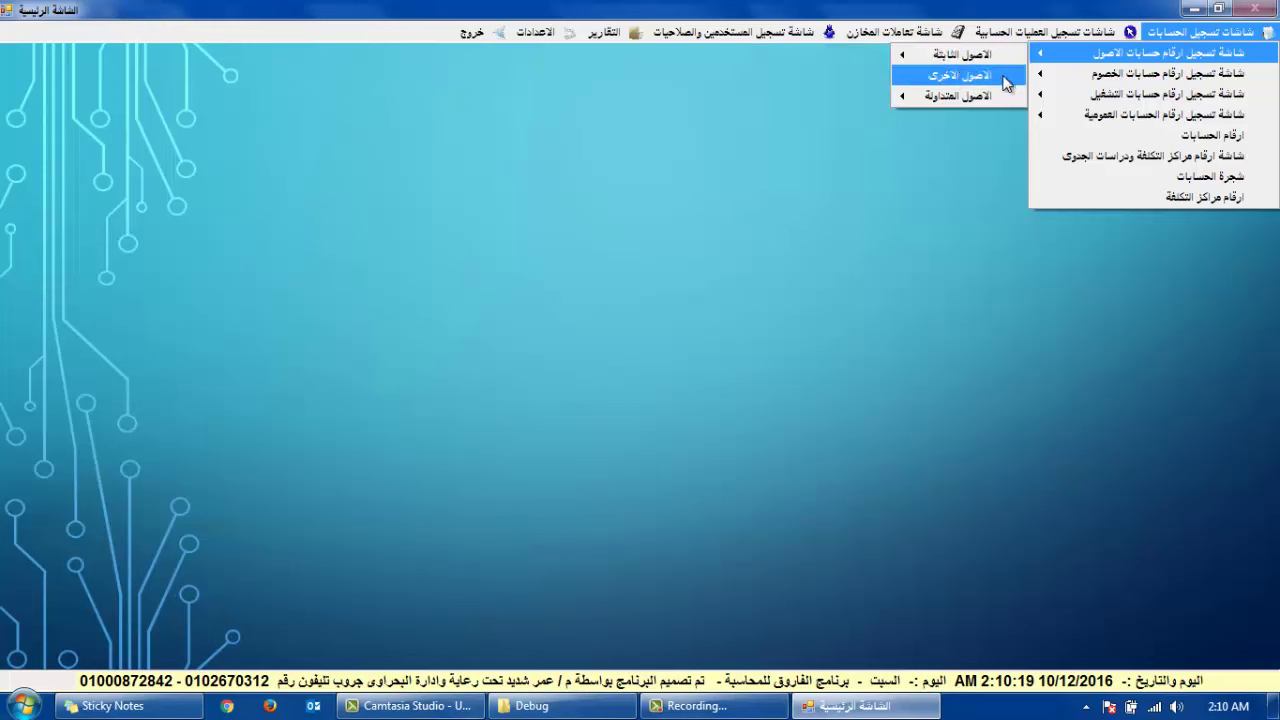
left_click(1066, 176)
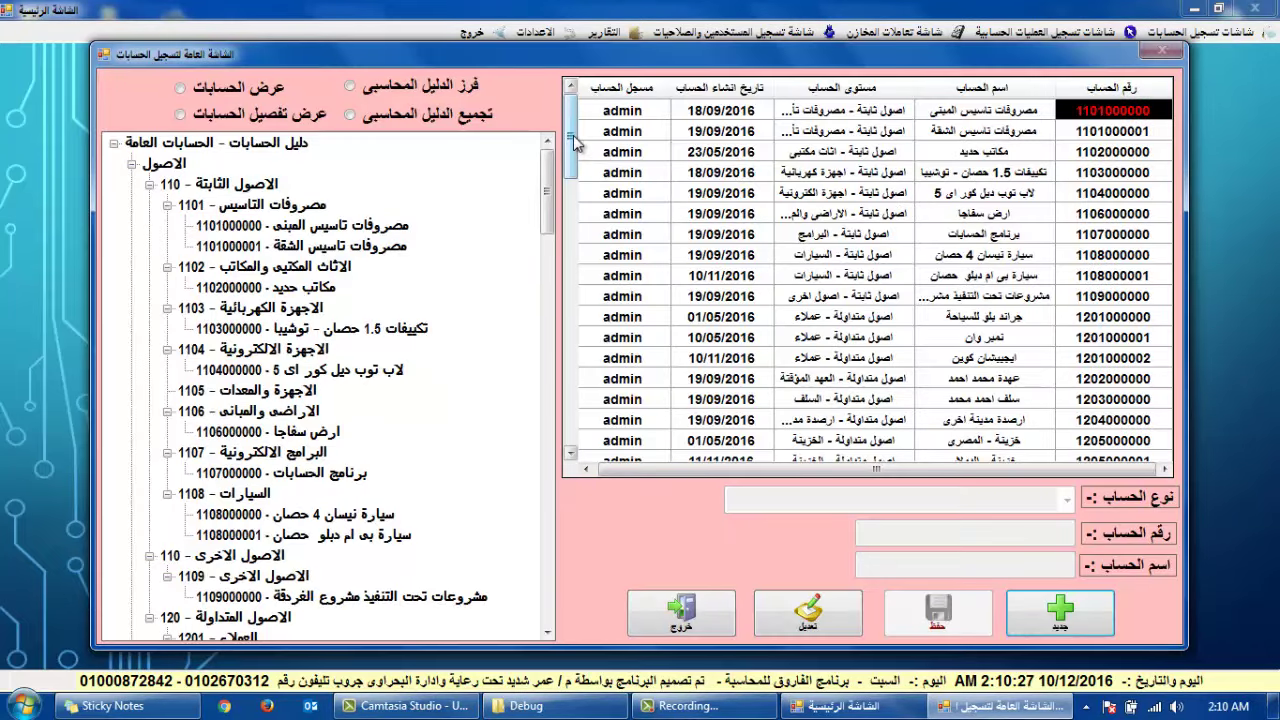
- Start a new account of type قائمة الدخل - ايرادات التشغيل and let its account number be generated
left_click_drag(575, 147, 566, 115)
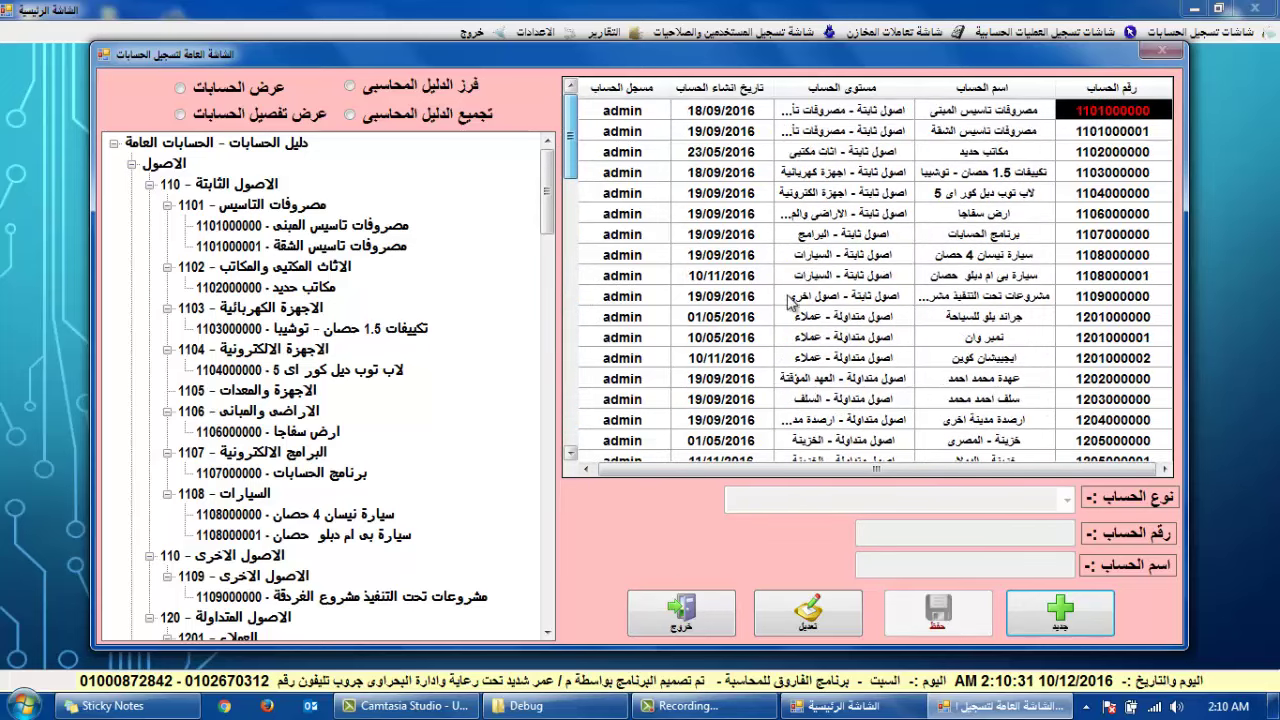
left_click(1068, 604)
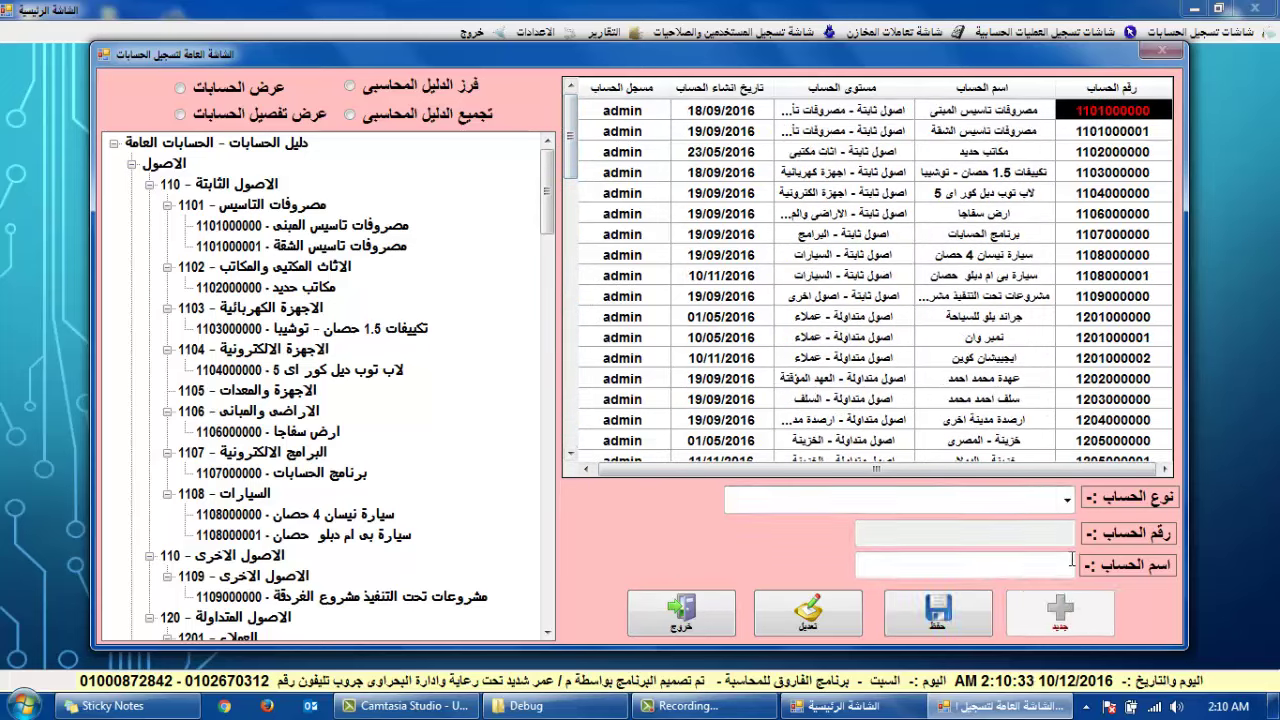
left_click(1067, 500)
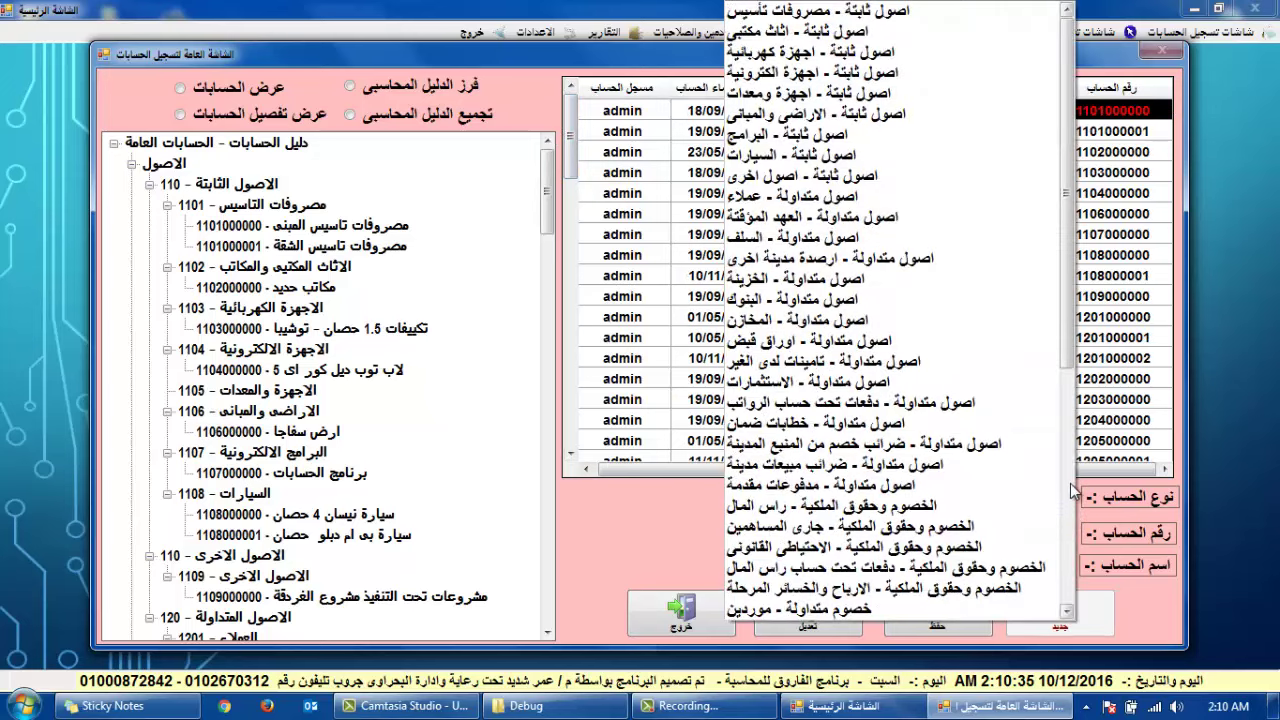
left_click_drag(1070, 355, 1068, 475)
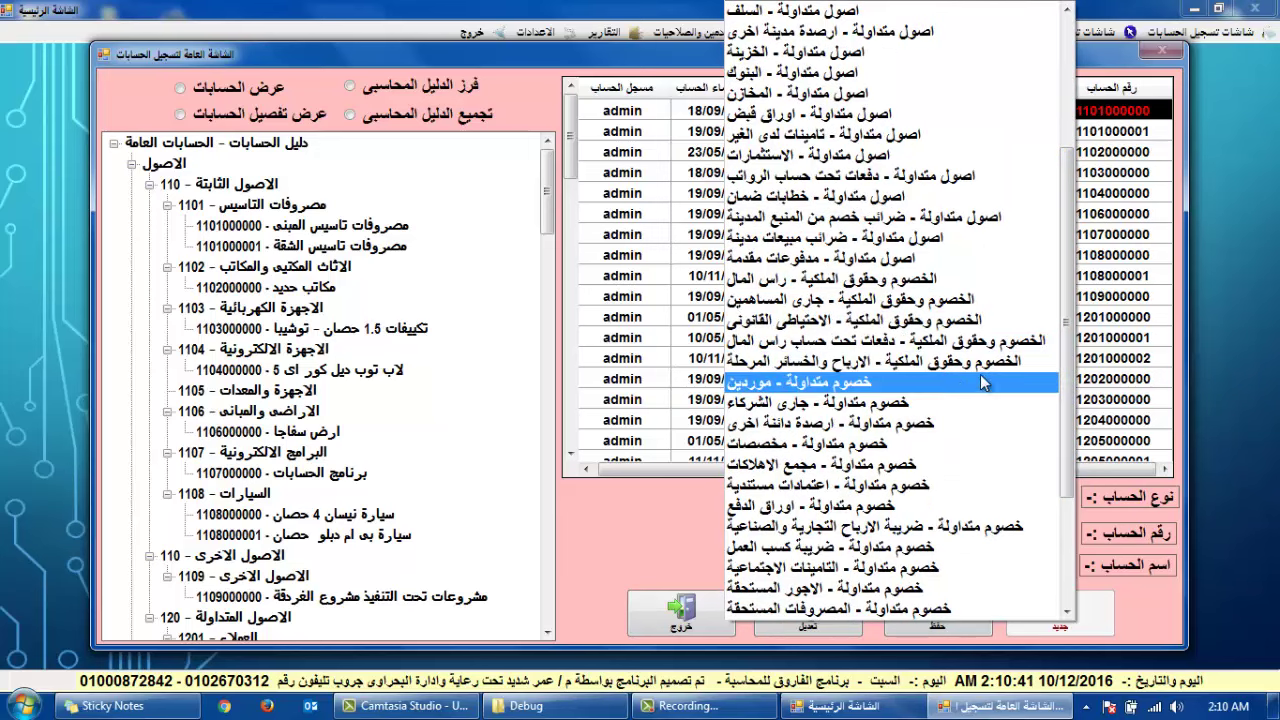
left_click_drag(1069, 435, 1080, 540)
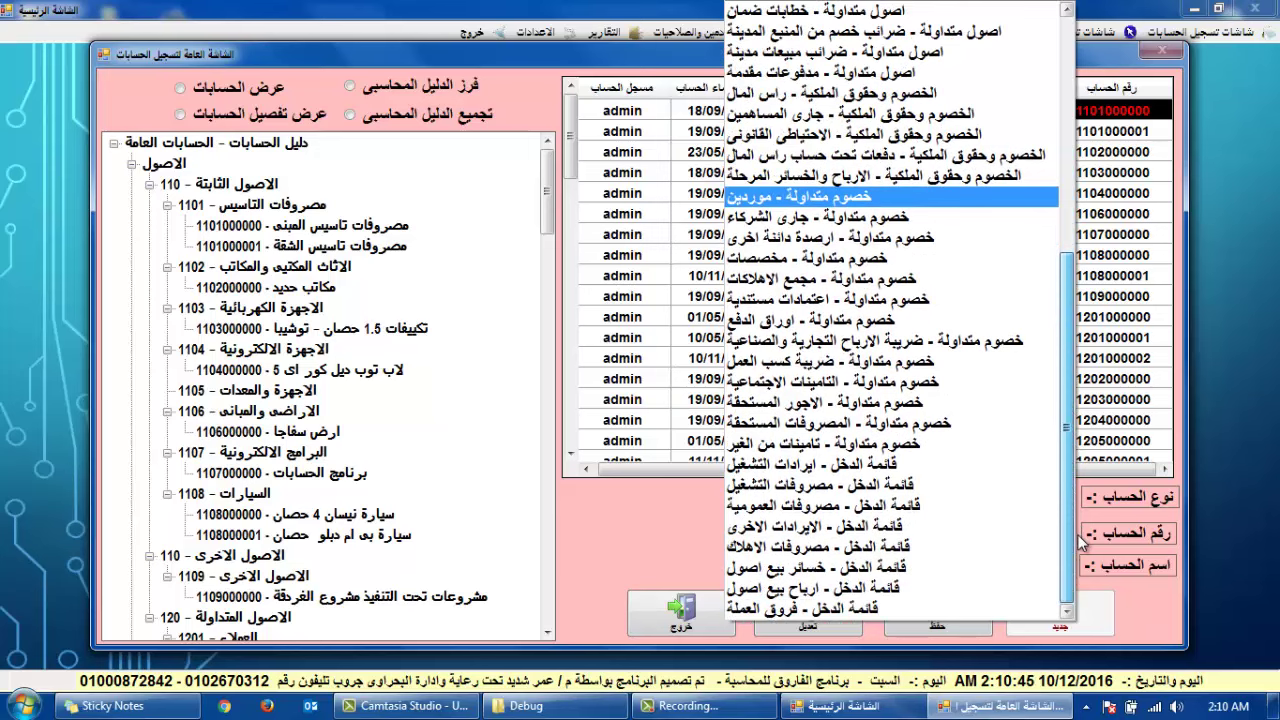
left_click(924, 465)
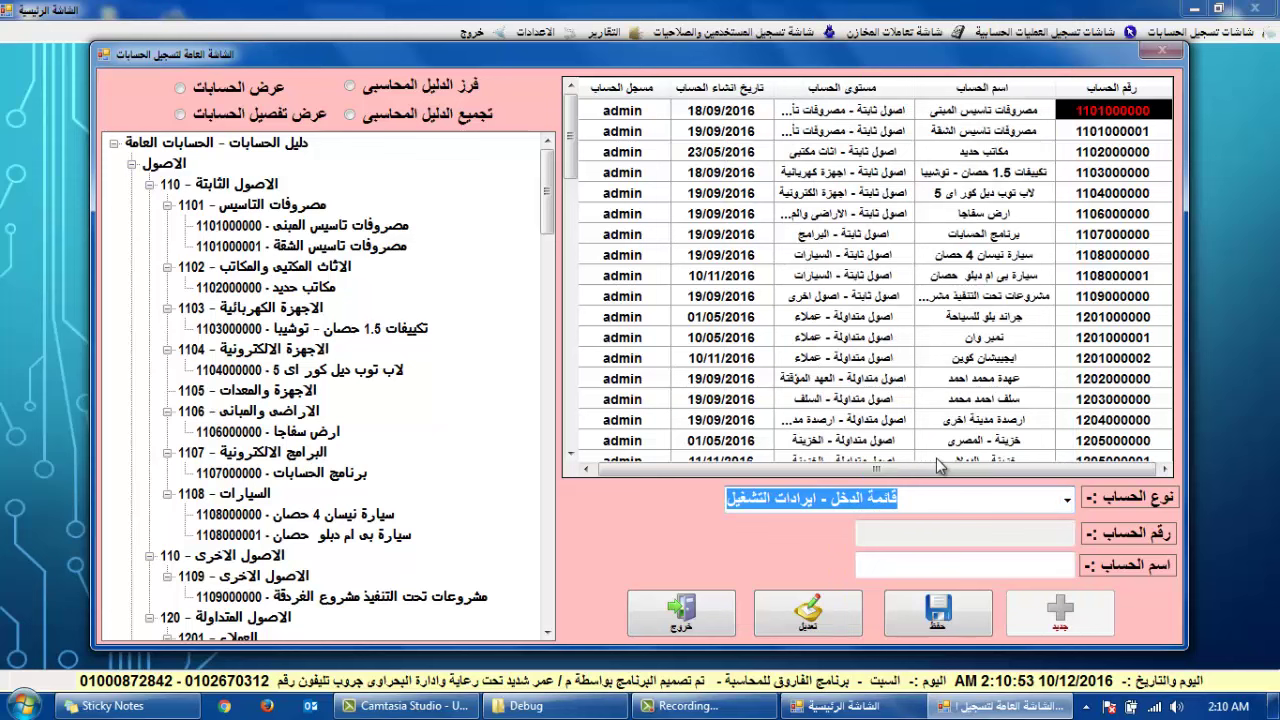
key("Tab")
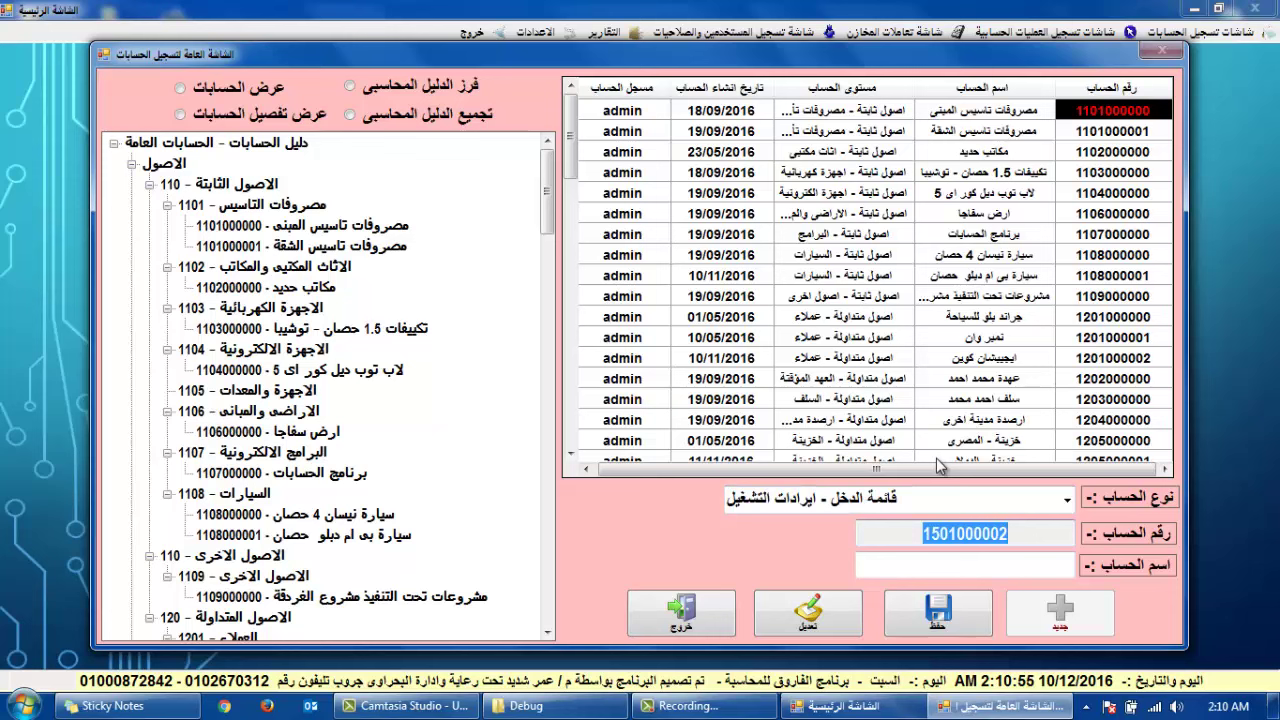
key("Tab")
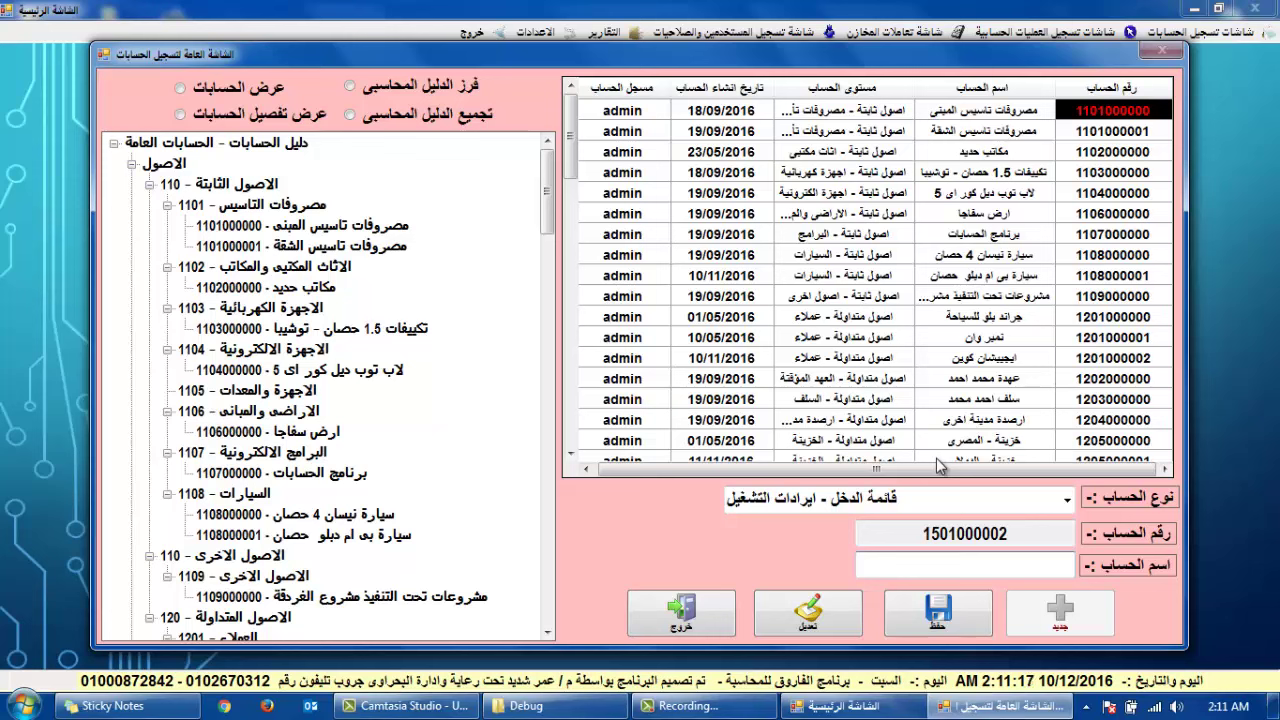
- Name the new account ايرادات بيع وحدات and save it
left_click(1055, 540)
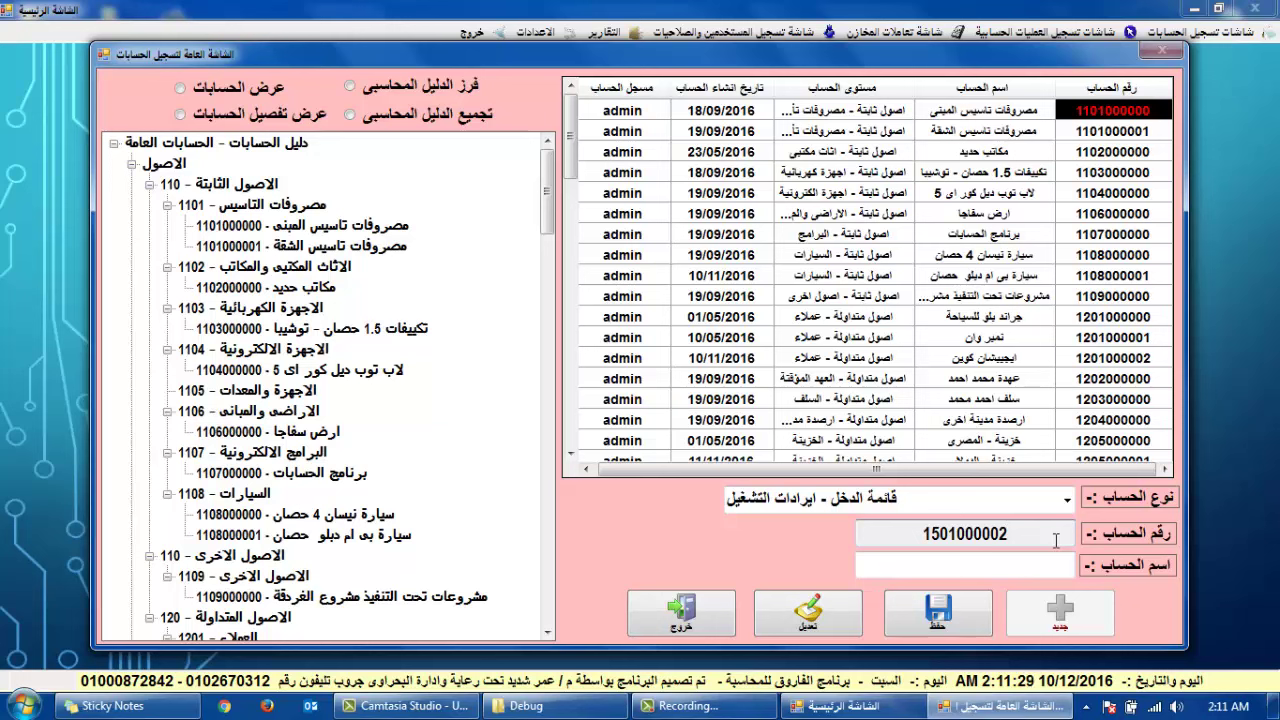
key("Return")
type("ايراد")
key("BackSpace")
type("دات")
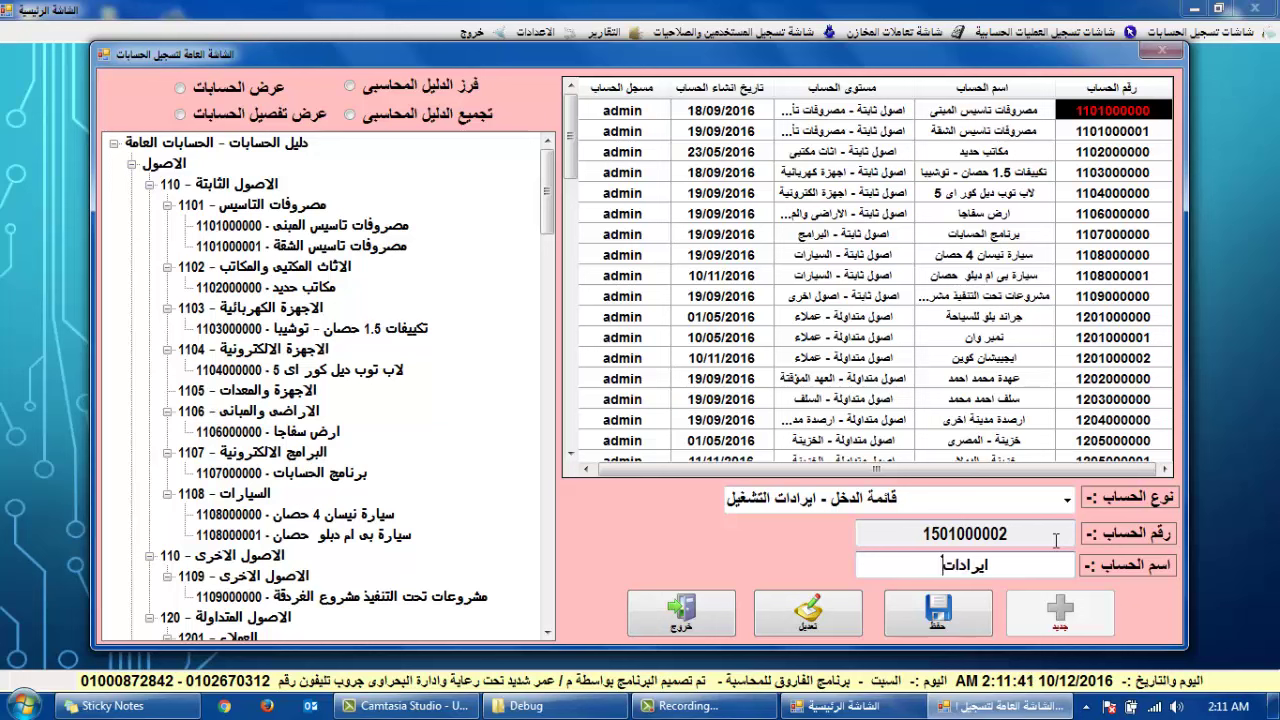
type(" بيع وحدات")
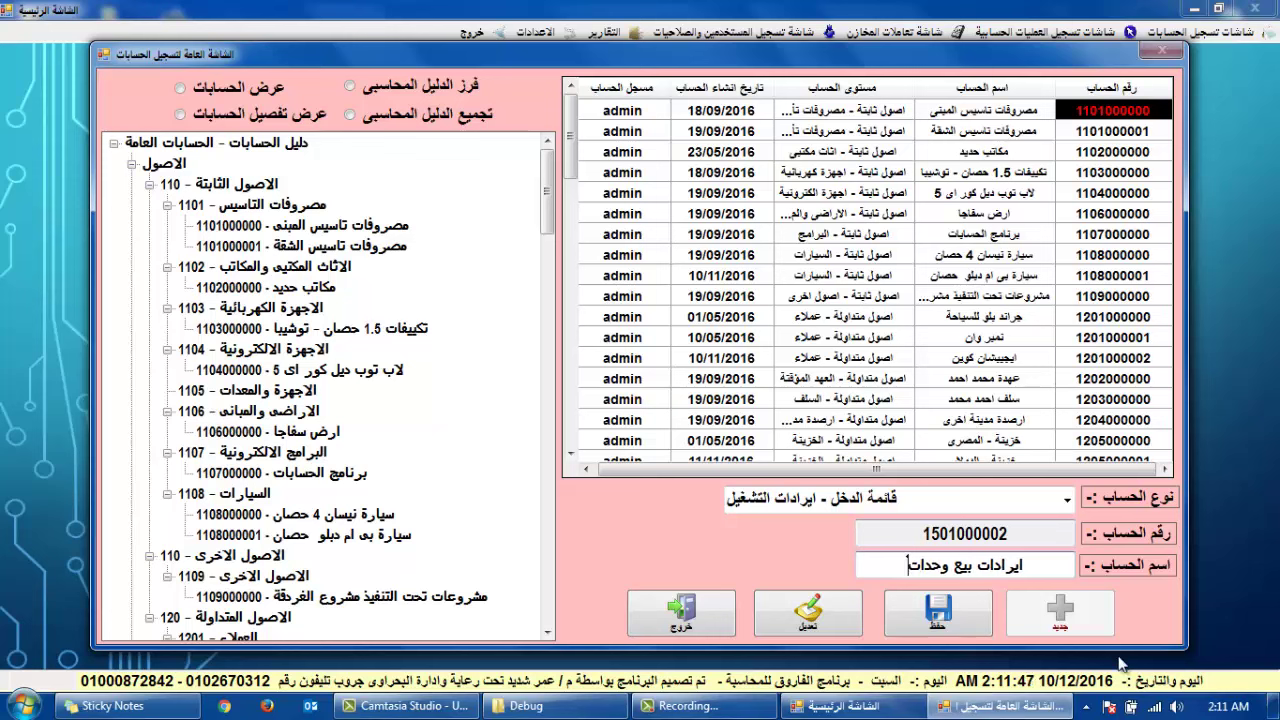
left_click(950, 605)
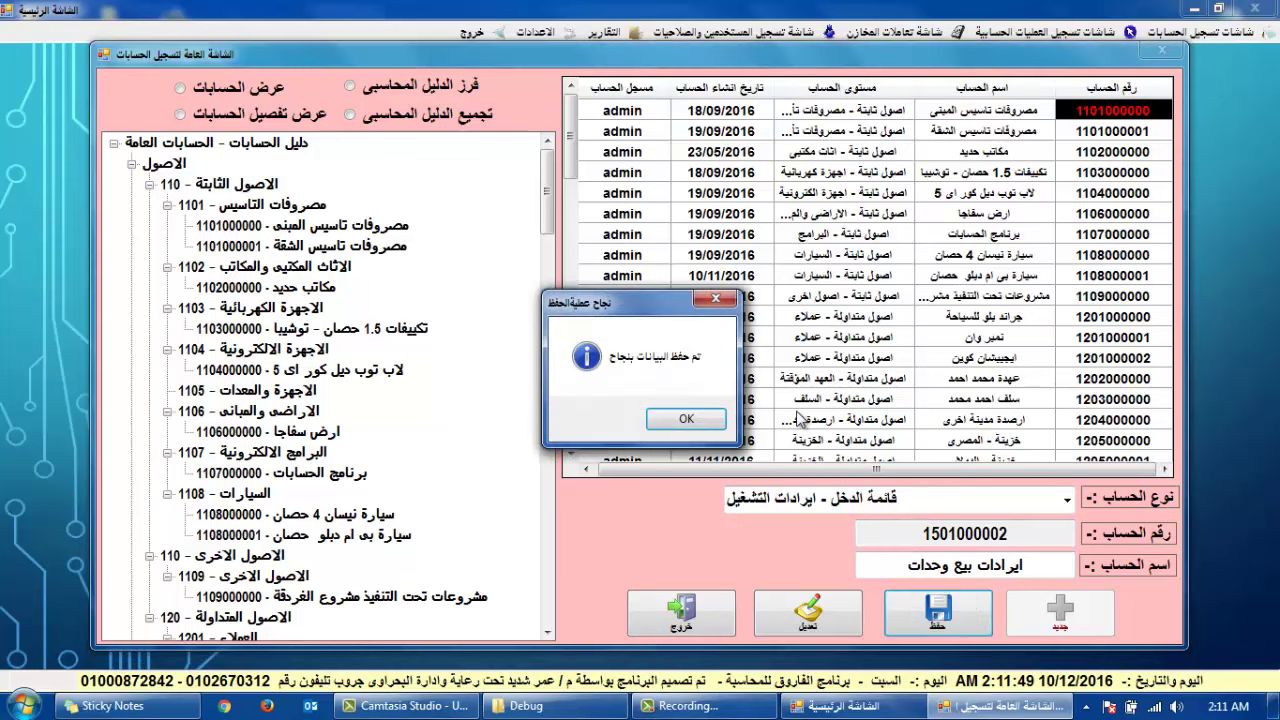
left_click(687, 422)
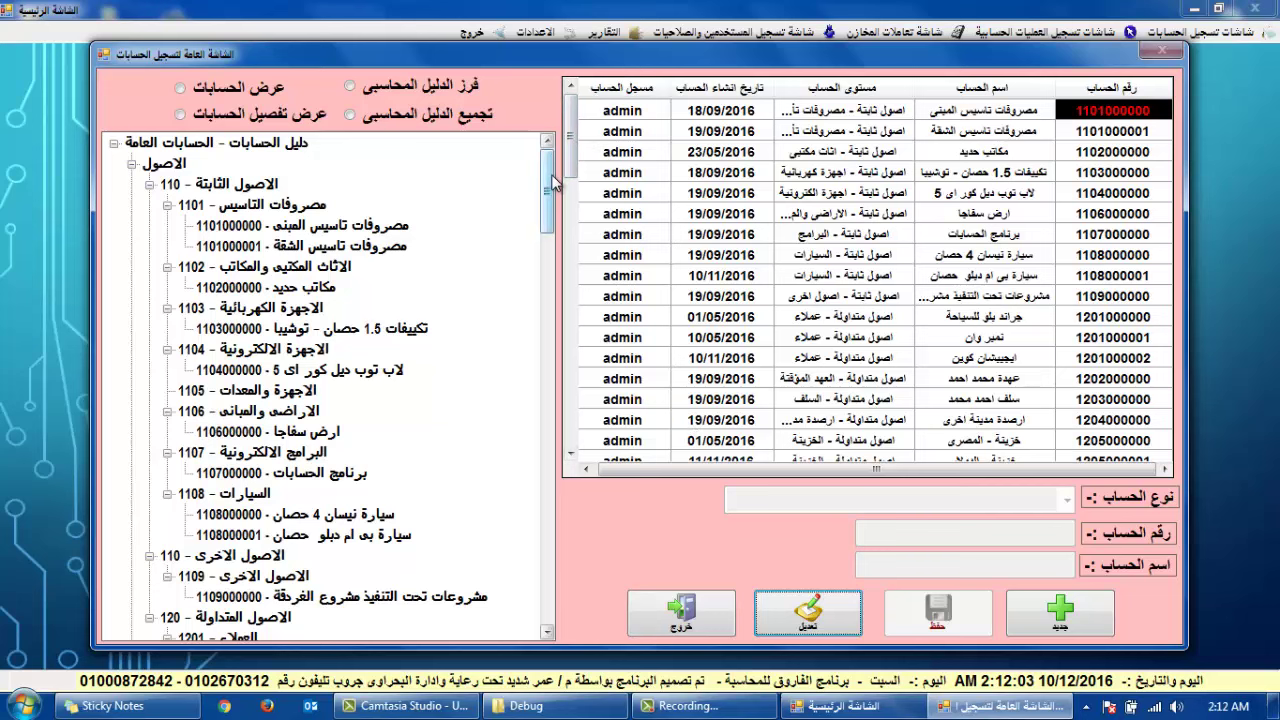
- Show the accounting guide in collapsed form and expand مصروفات وايرادات التشغيل down to the ايرادات التشغيل accounts
left_click(268, 116)
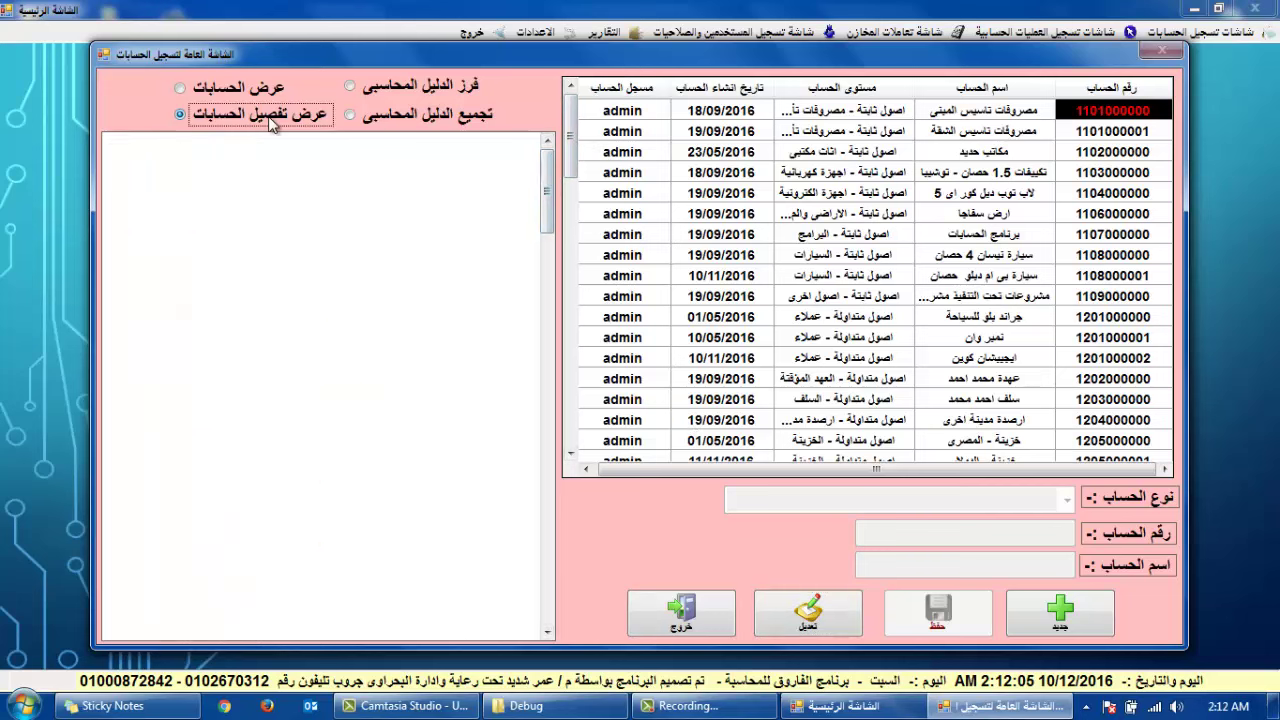
left_click(420, 114)
double_click(170, 148)
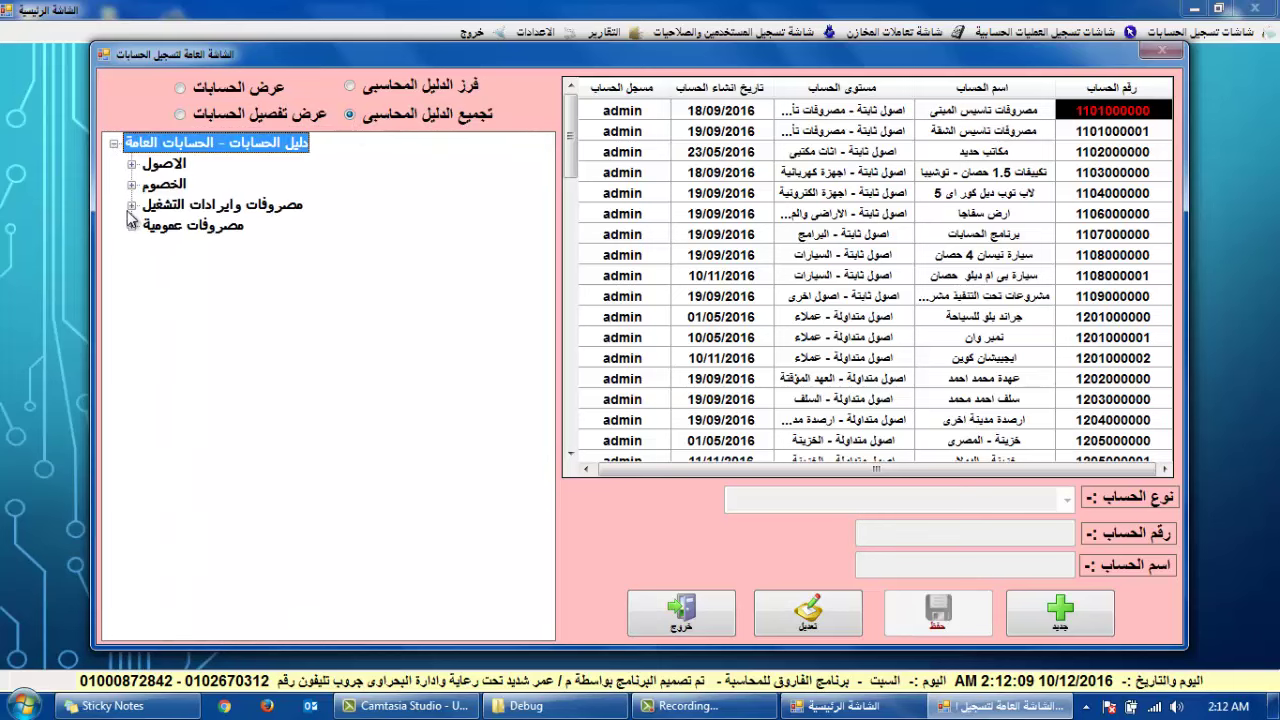
left_click(131, 205)
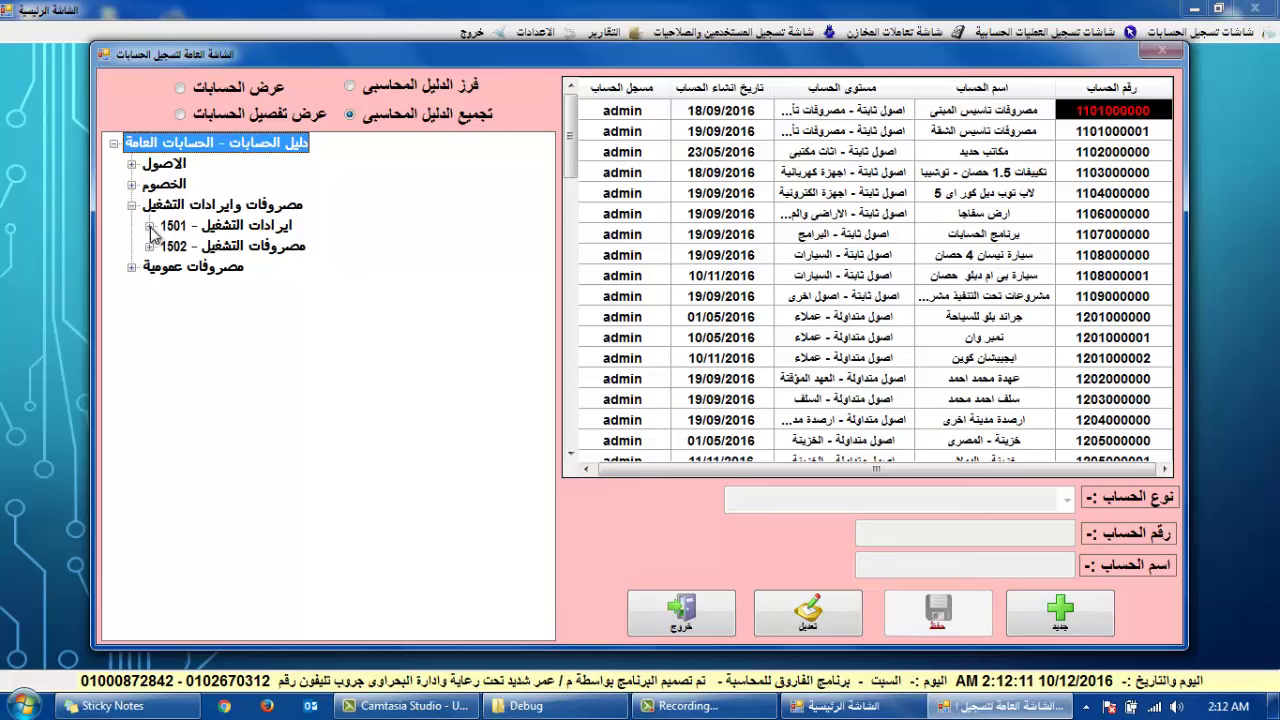
left_click(149, 226)
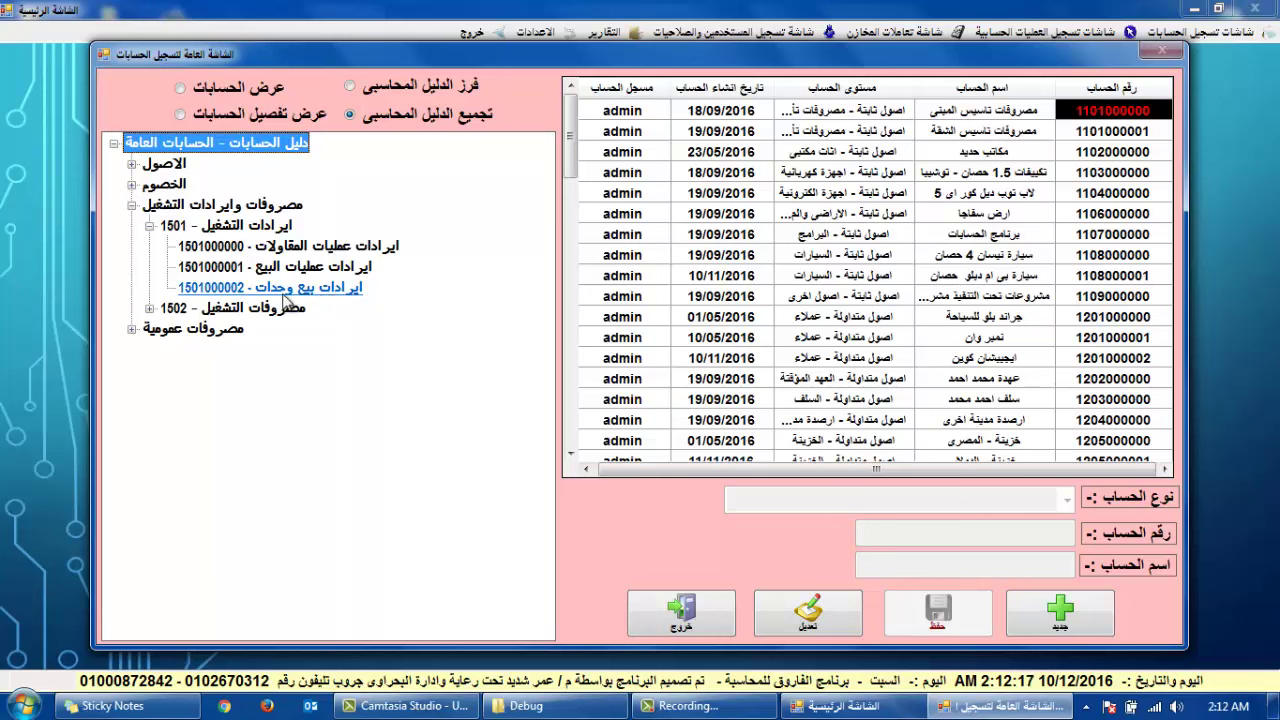
- Check the ايرادات بيع وحدات and ايرادات عمليات البيع entries in the tree and collapse the مصروفات وايرادات التشغيل branch
left_click(240, 288)
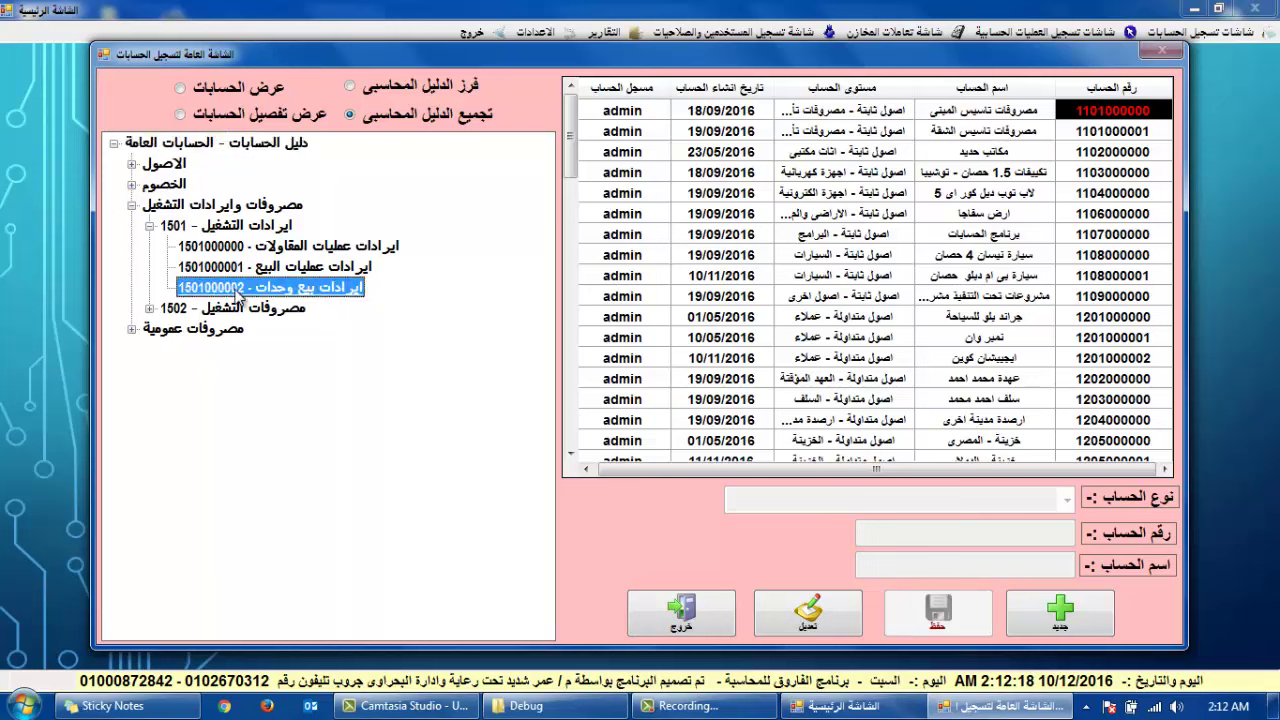
left_click(238, 268)
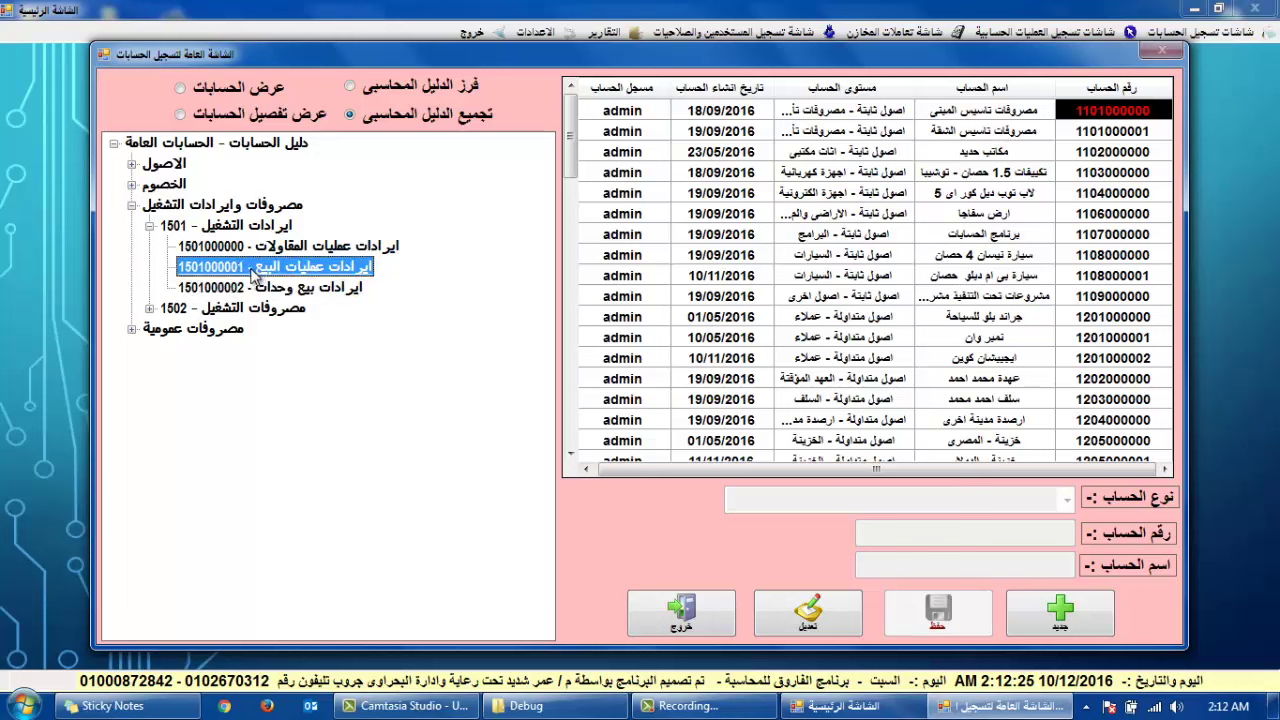
left_click(168, 226)
left_click(150, 226)
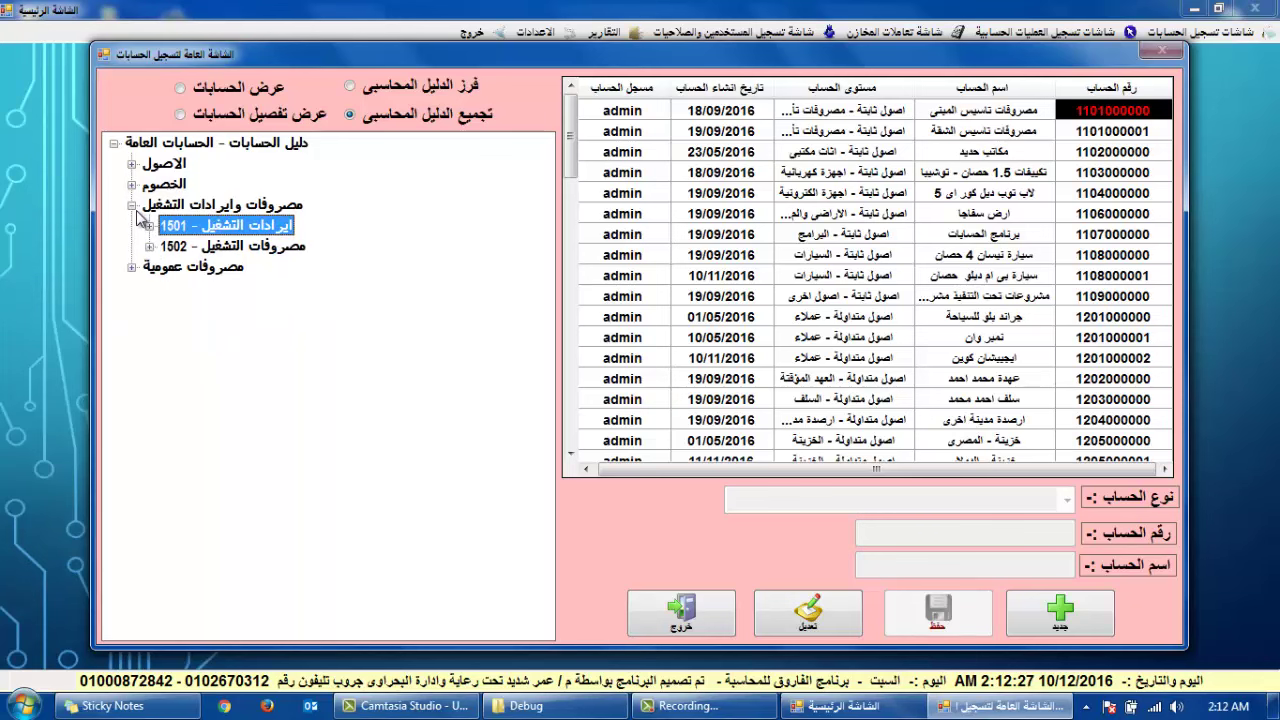
left_click(132, 205)
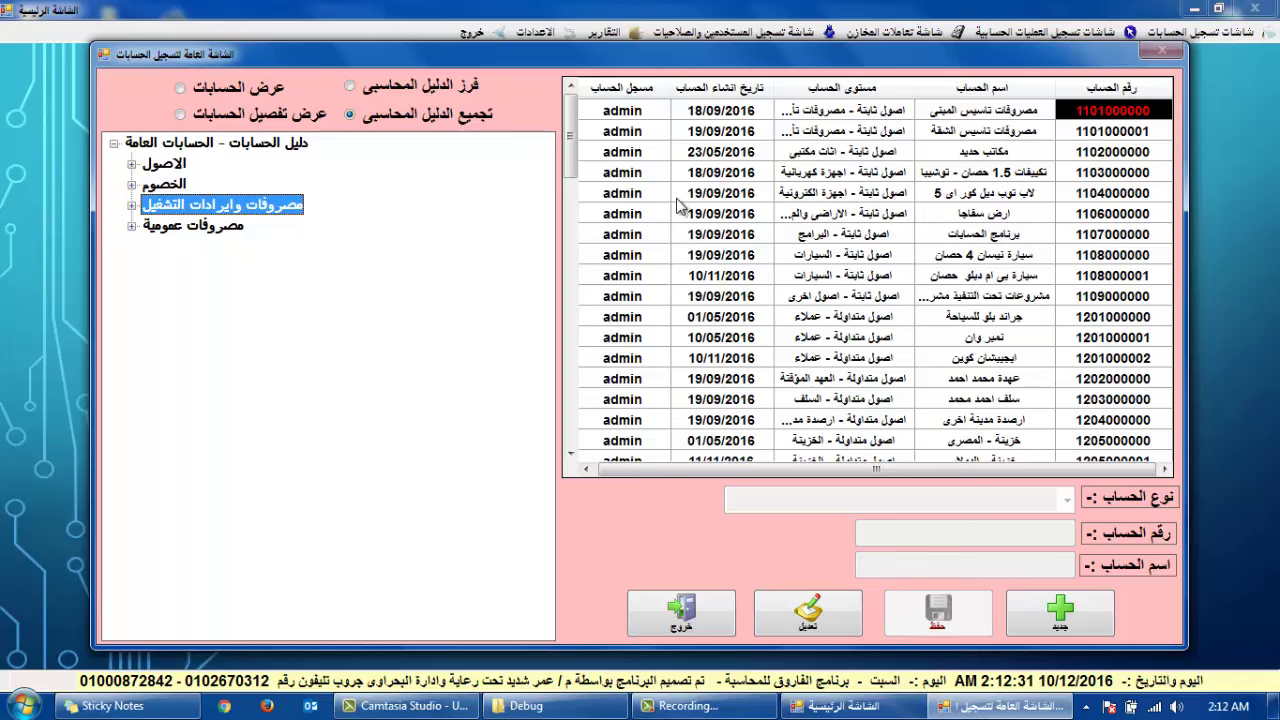
- Rename the ايرادات بيع وحدات account to ايرادات بيع وحدات سكنية and save the change
left_click_drag(575, 145, 594, 376)
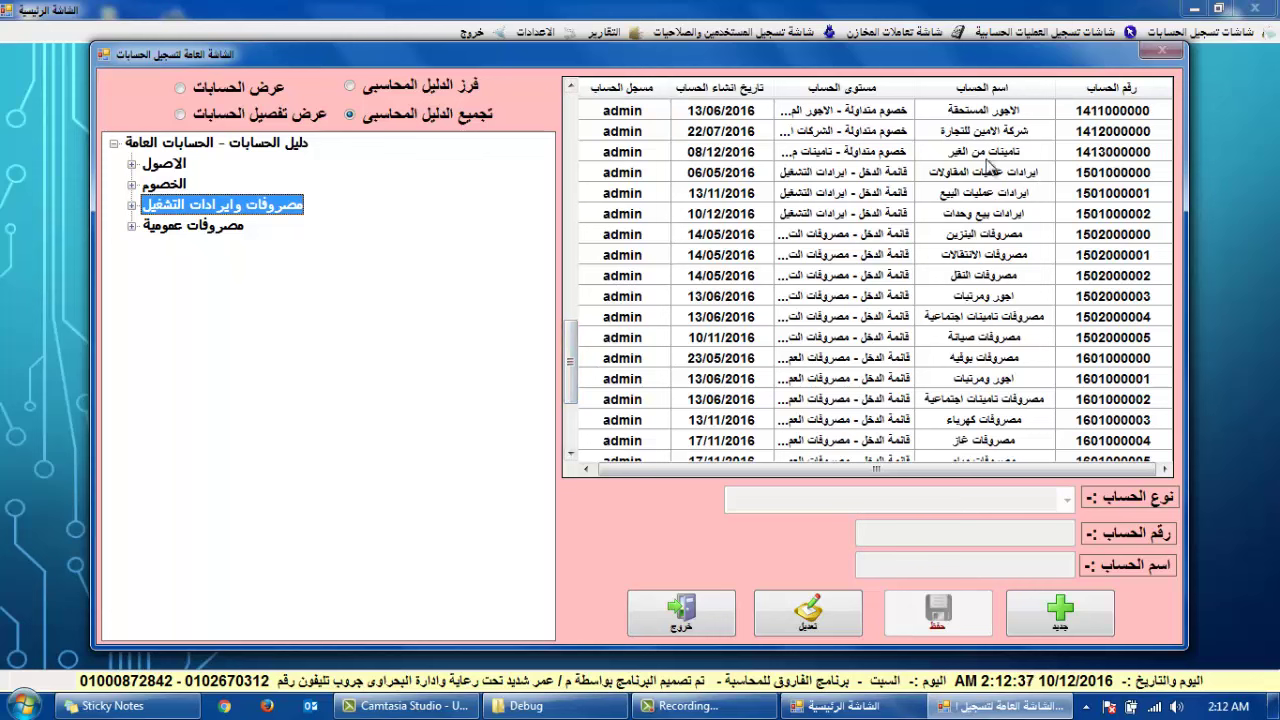
left_click(988, 214)
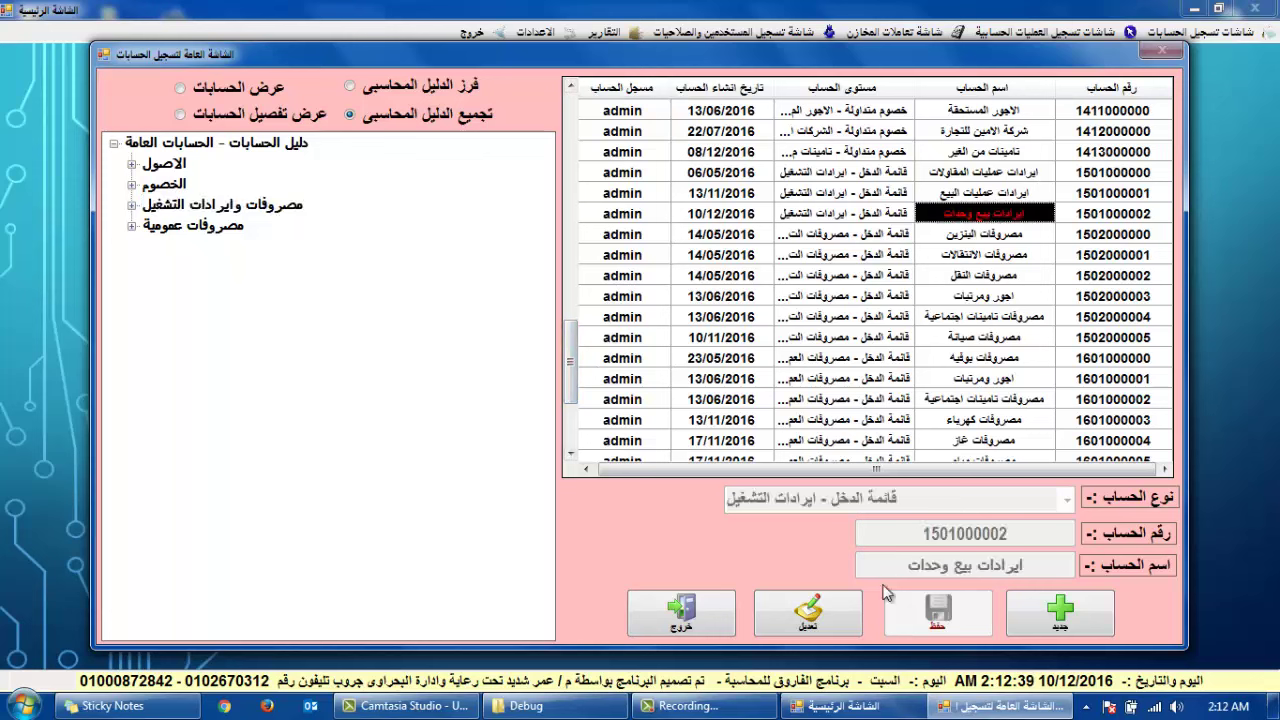
left_click(848, 607)
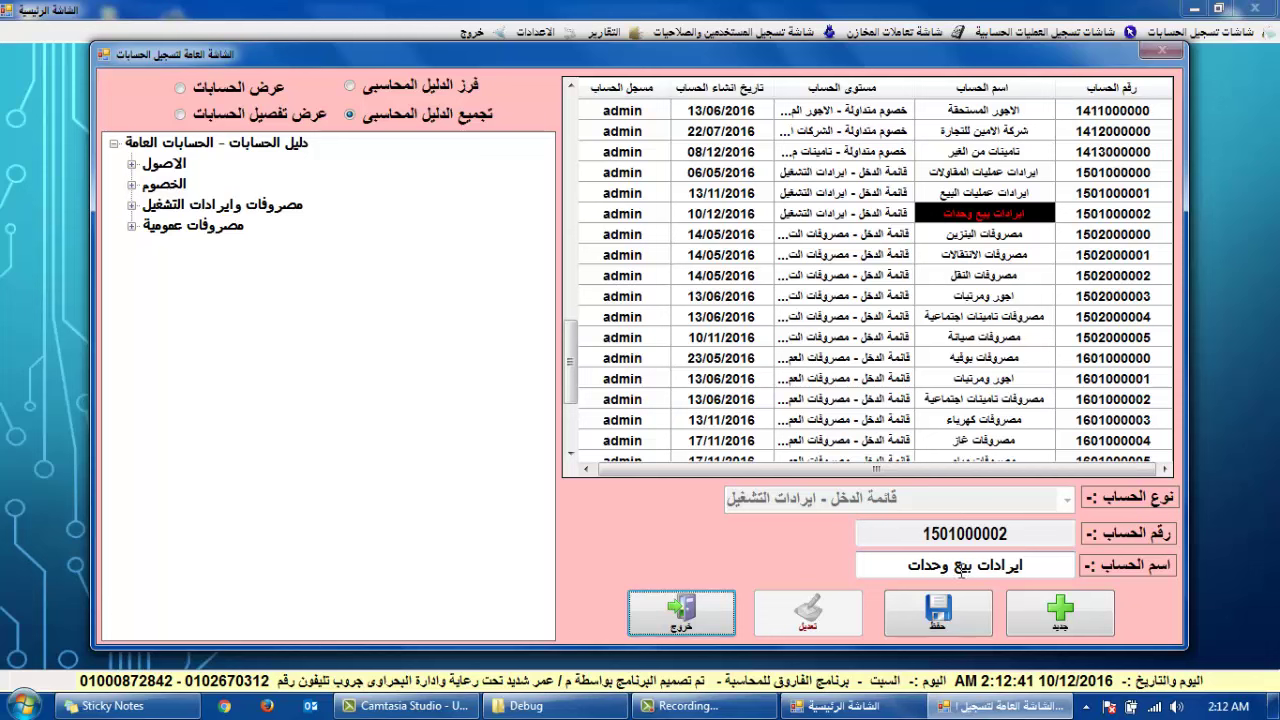
left_click(912, 571)
type("سكنية")
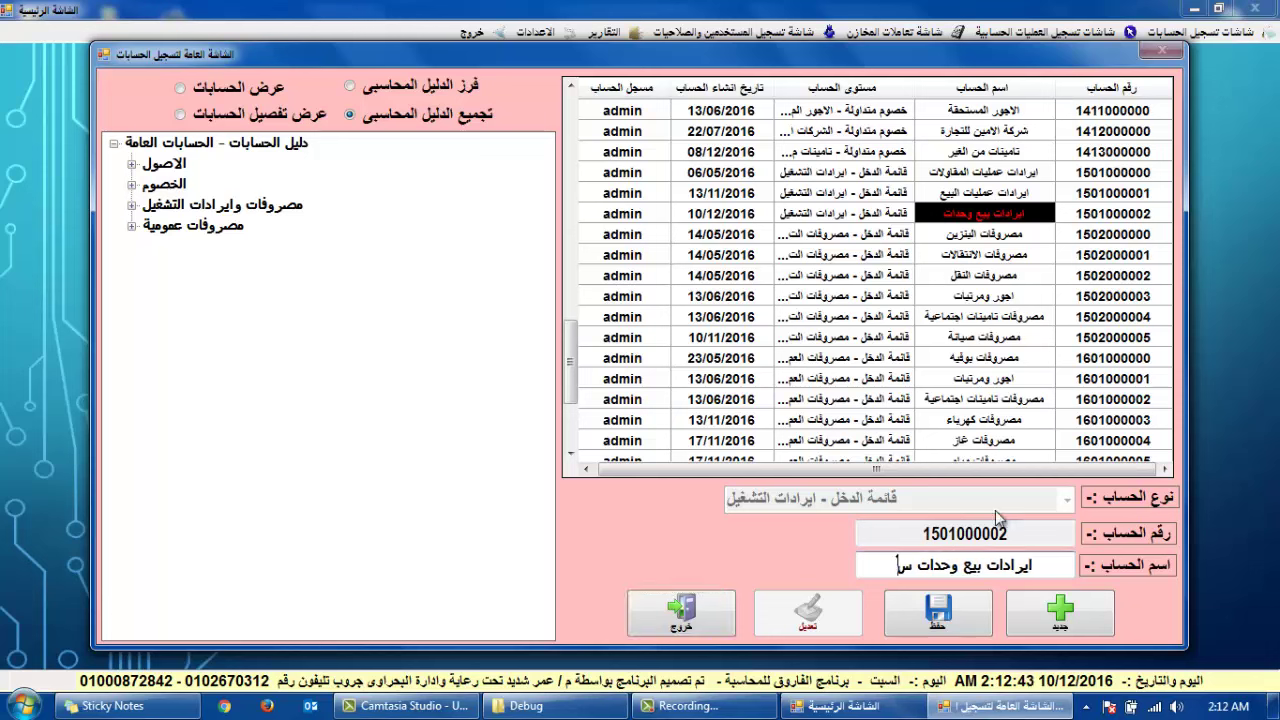
left_click(968, 610)
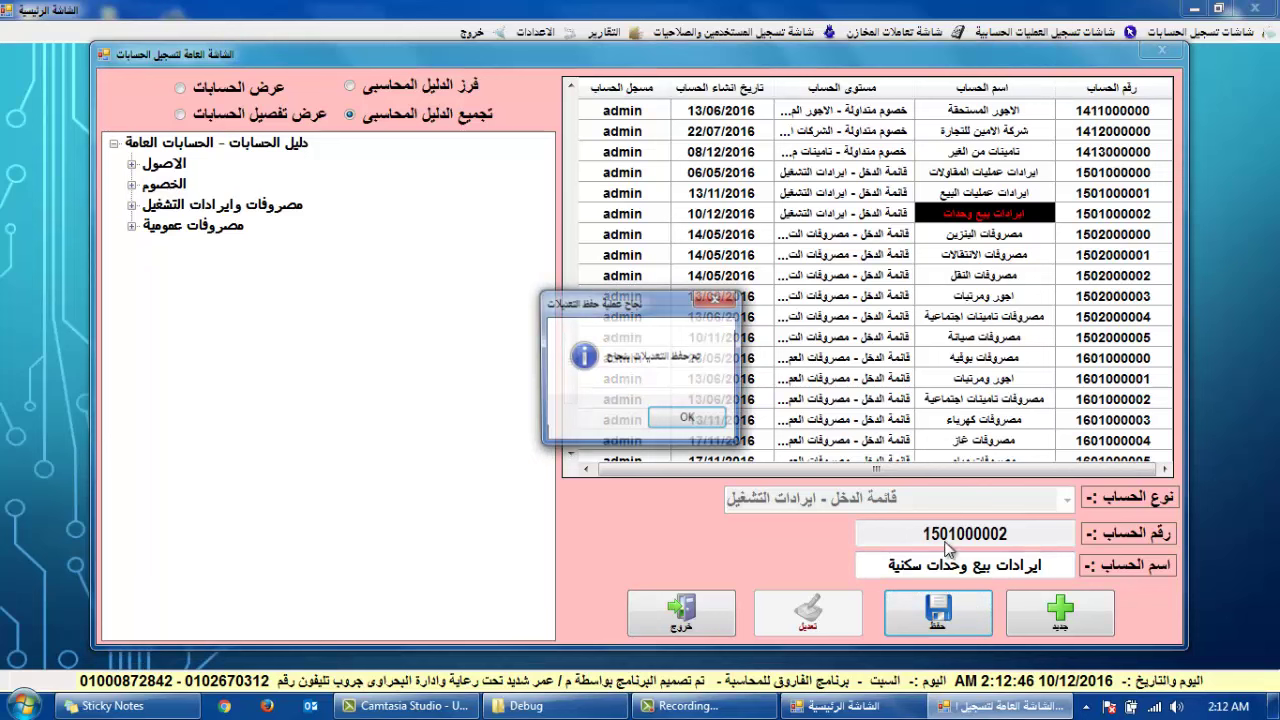
- Acknowledge the saved rename, show the accounting guide in collapsed form and expand دليل الحسابات to its main branches
left_click(698, 424)
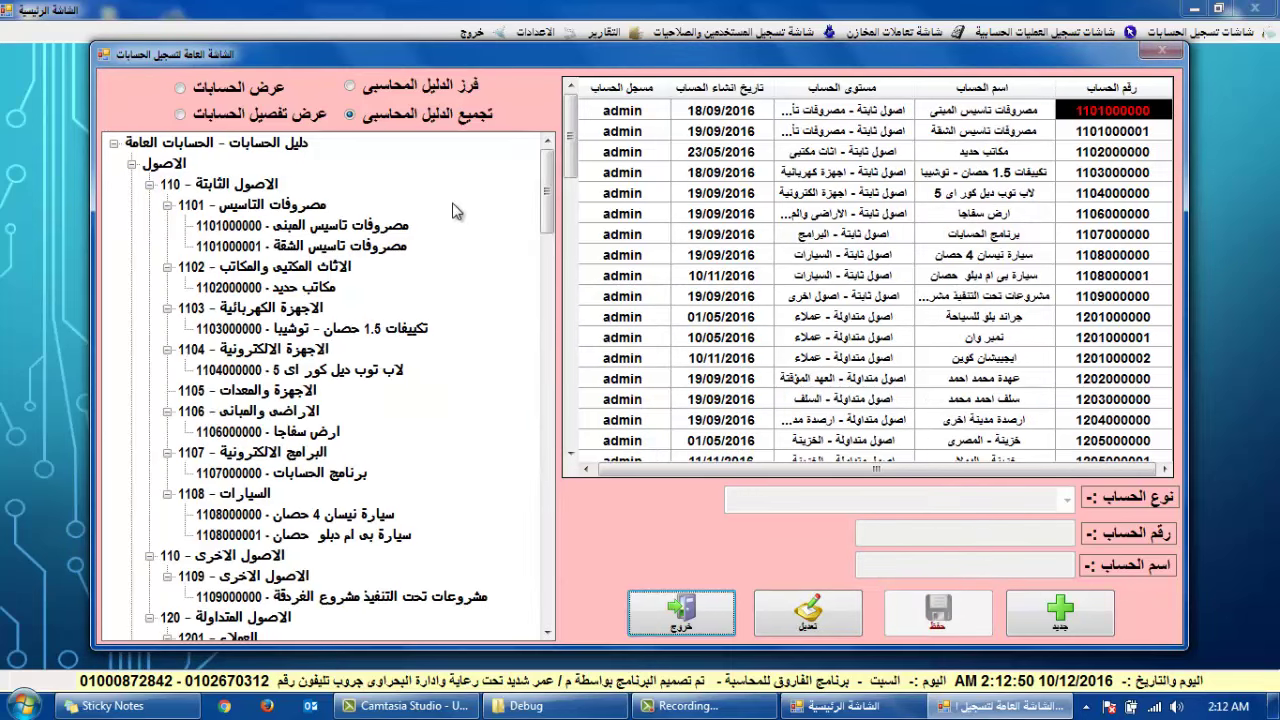
left_click(255, 106)
left_click(416, 122)
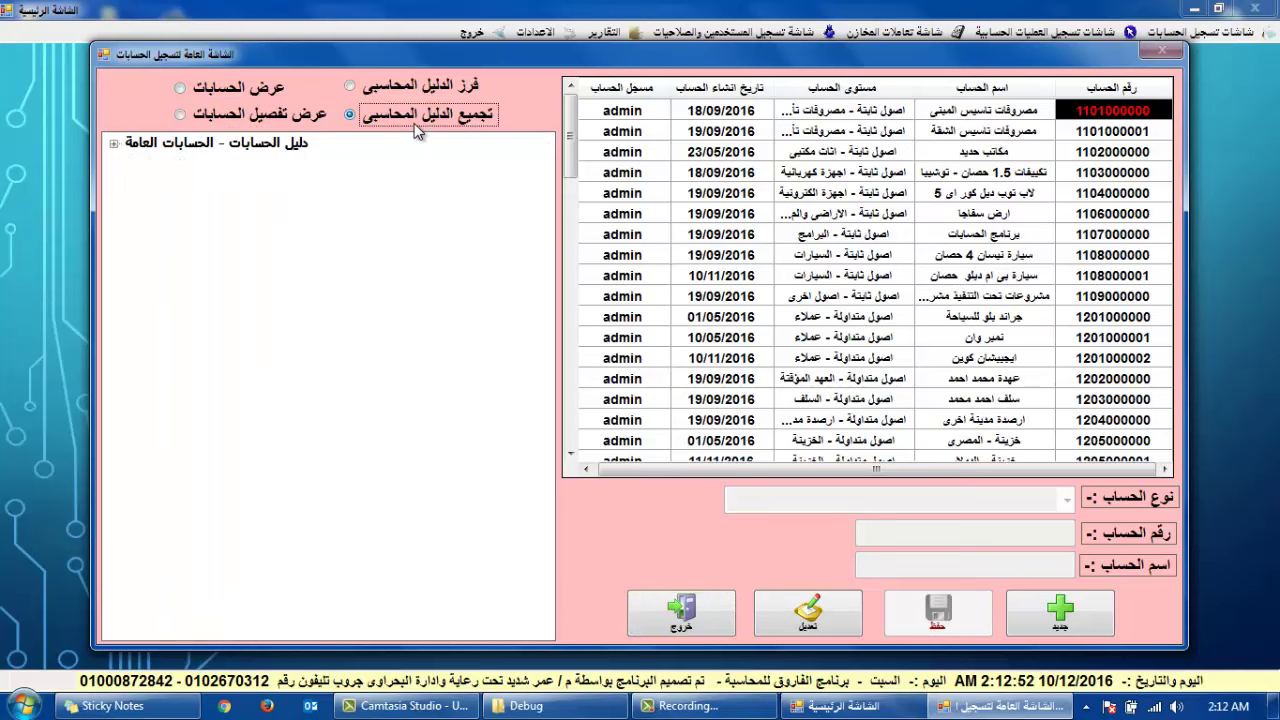
left_click(255, 148)
left_click(113, 143)
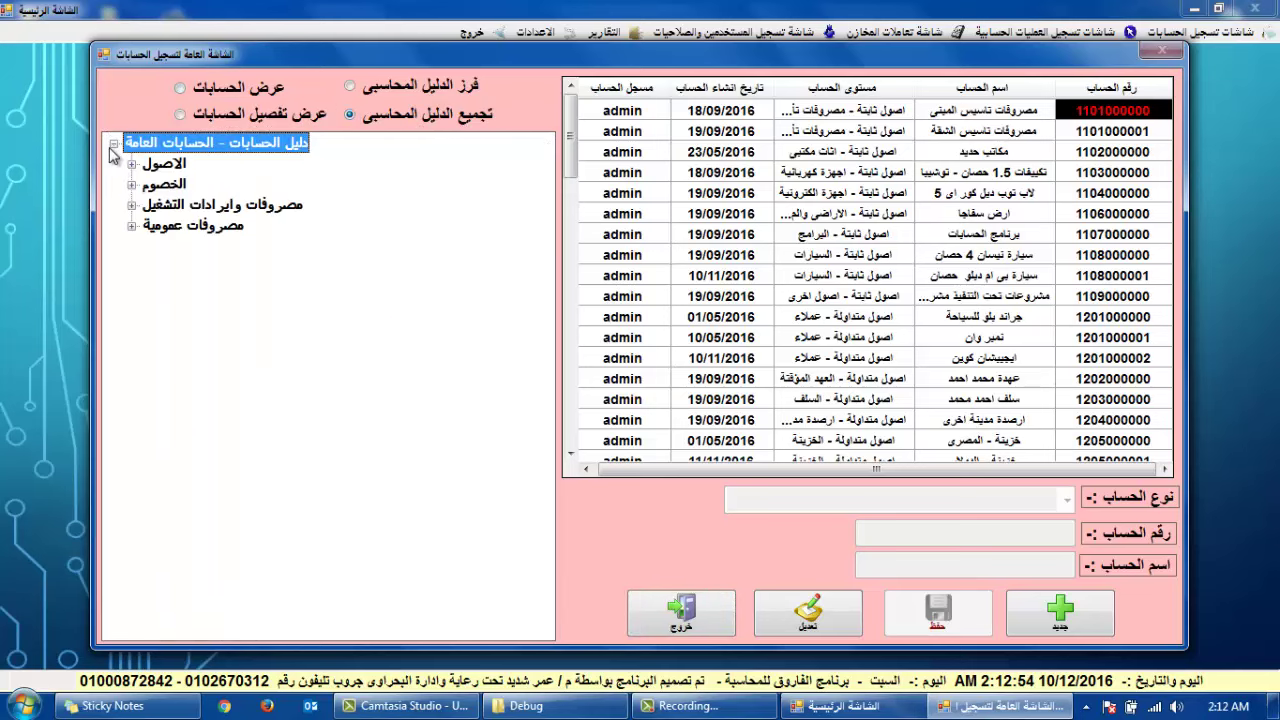
- Expand مصروفات وايرادات التشغيل down to ايرادات التشغيل, check the ايرادات بيع وحدات سكنية entry and close the accounts screen
left_click(131, 204)
left_click(149, 225)
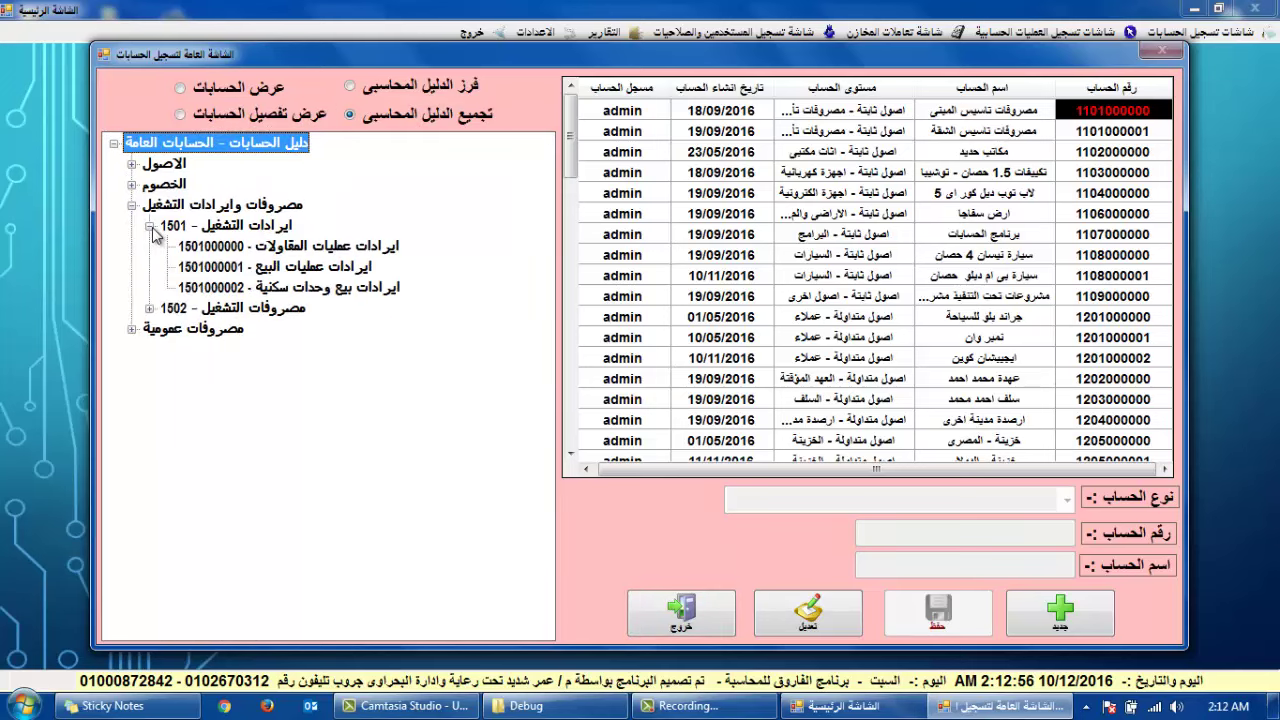
left_click(278, 290)
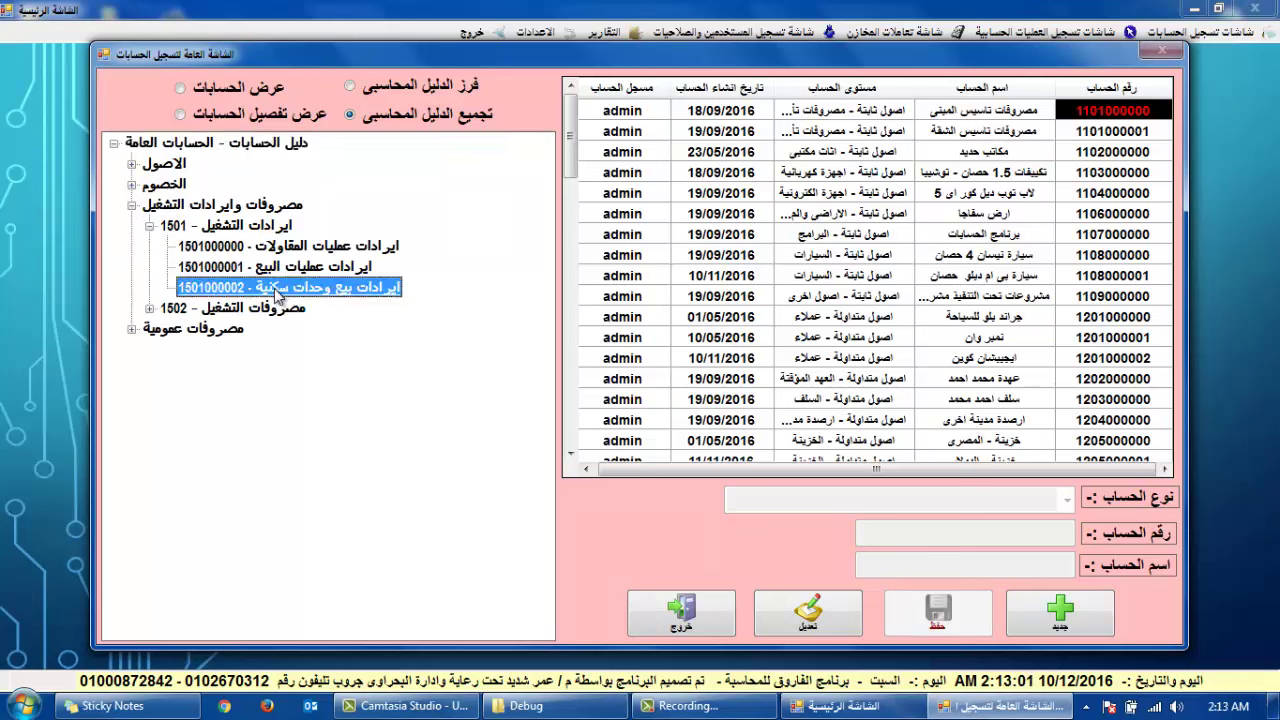
left_click(681, 612)
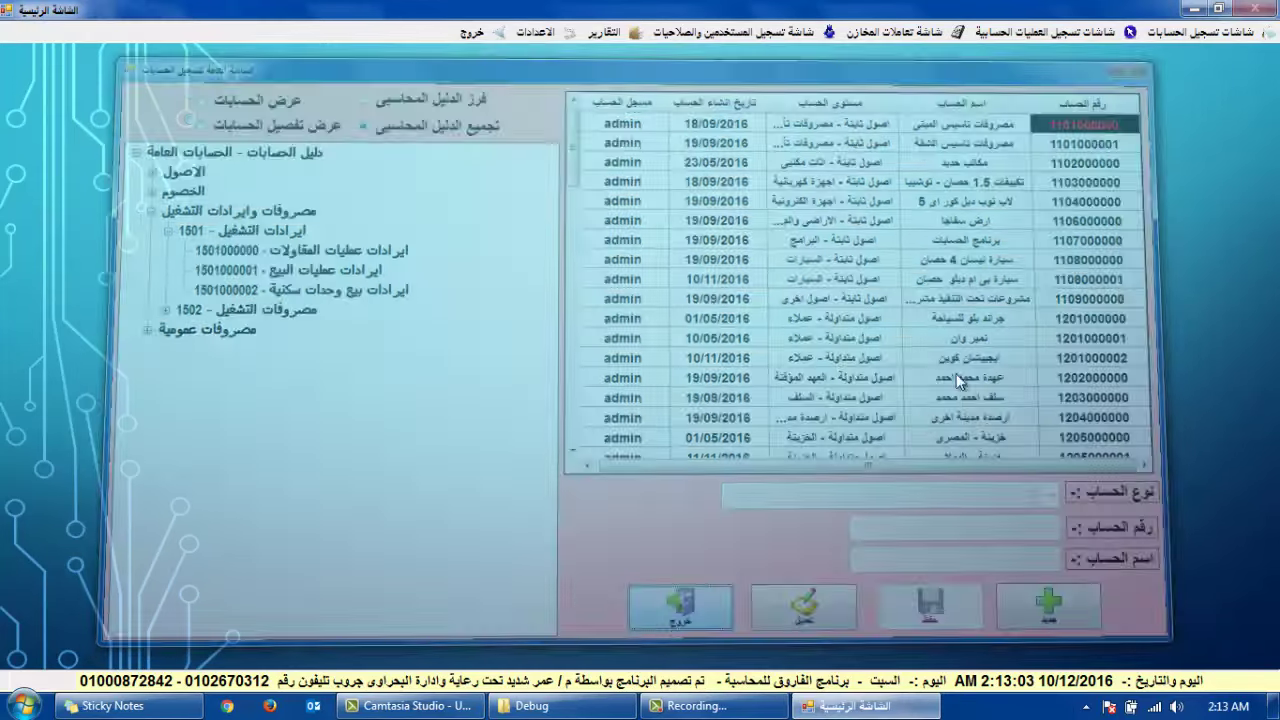
- Open the operating revenue account registration screen, check the ايرادات بيع وحدات سكنية record and close the screen
left_click(1202, 34)
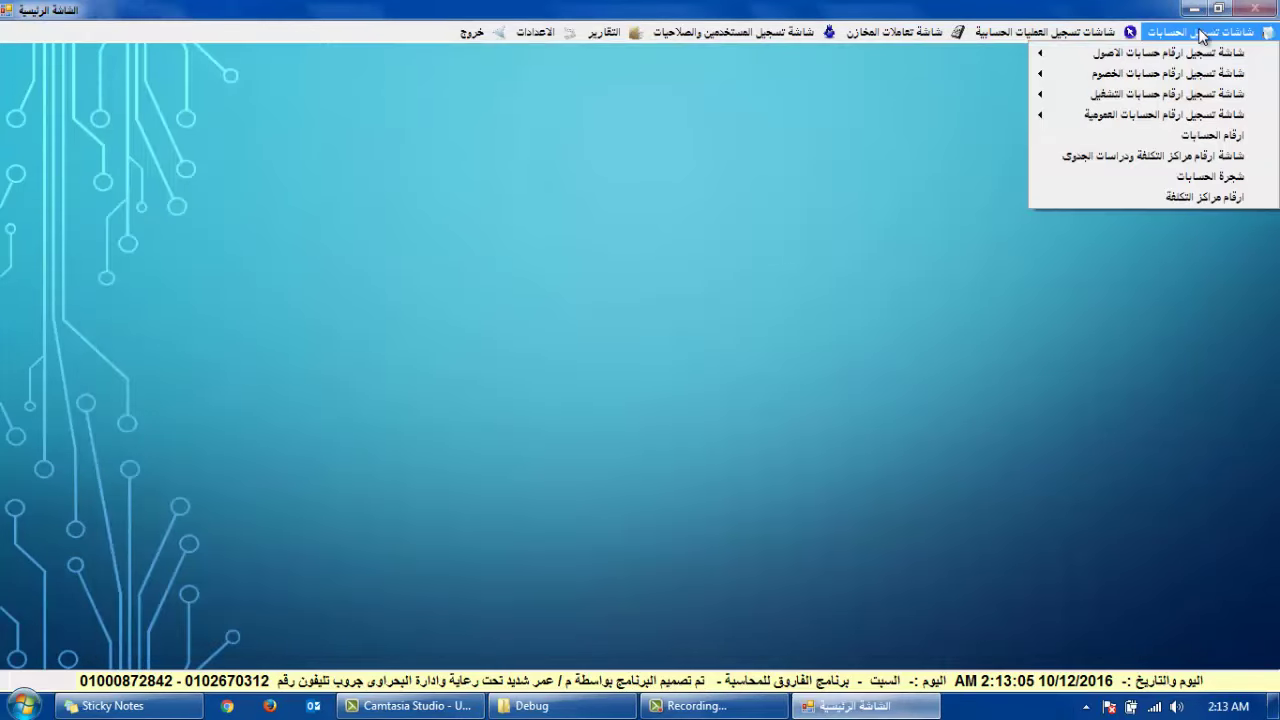
mouse_move(1145, 58)
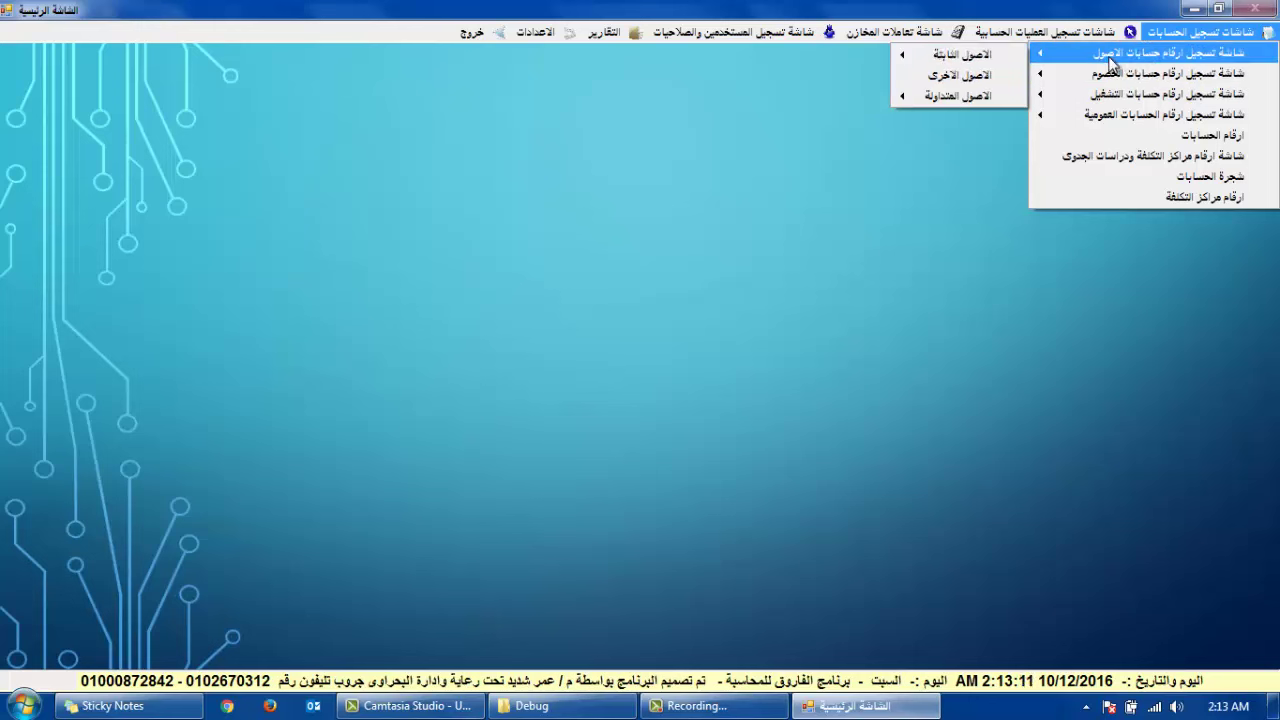
mouse_move(1101, 92)
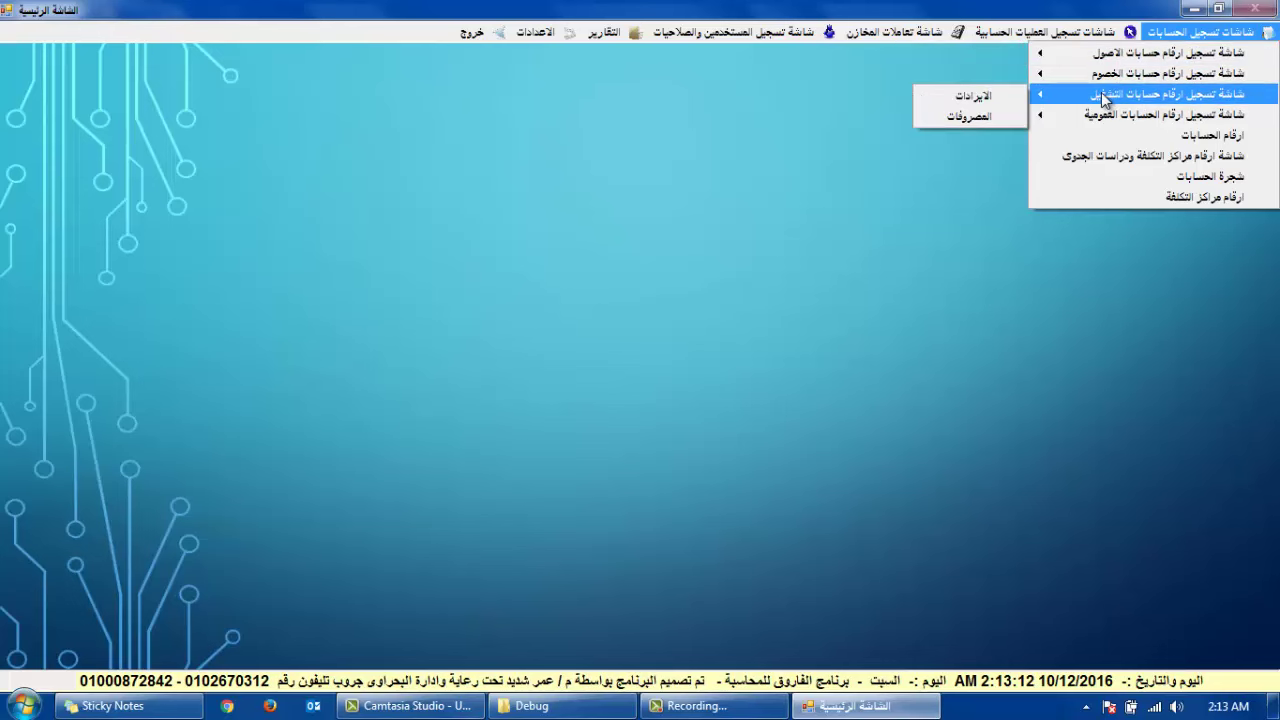
left_click(995, 96)
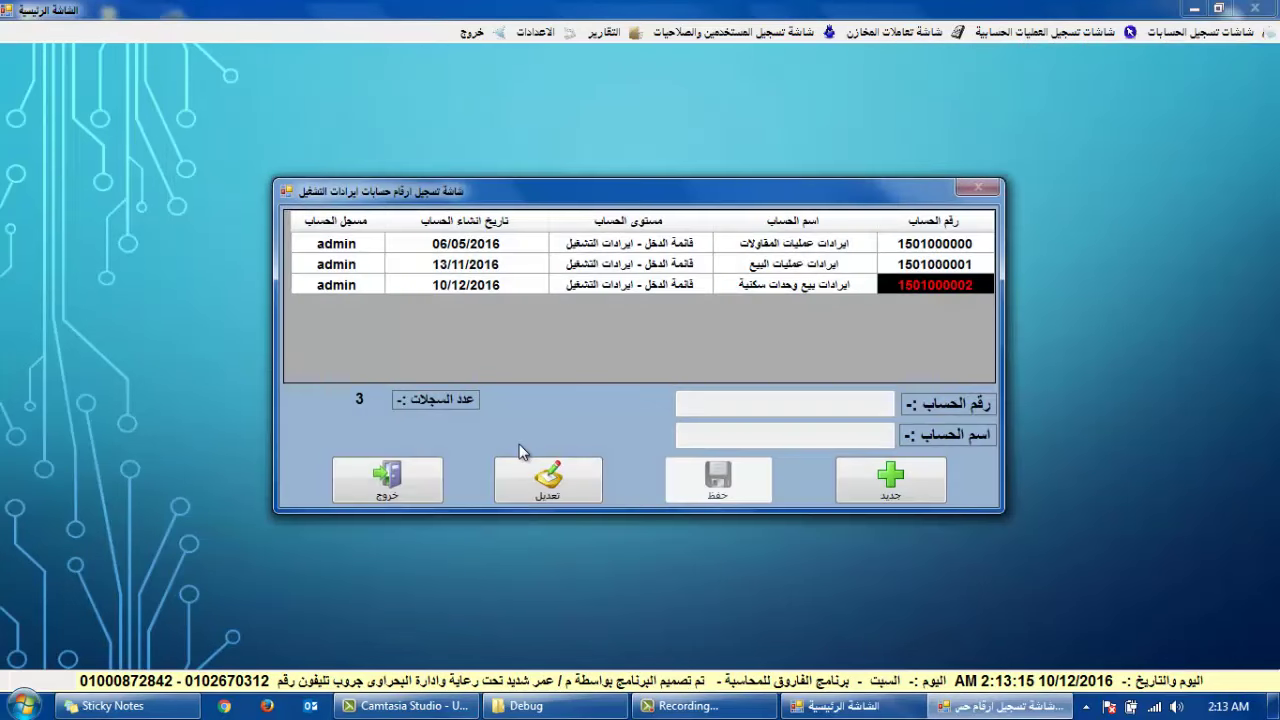
left_click(421, 477)
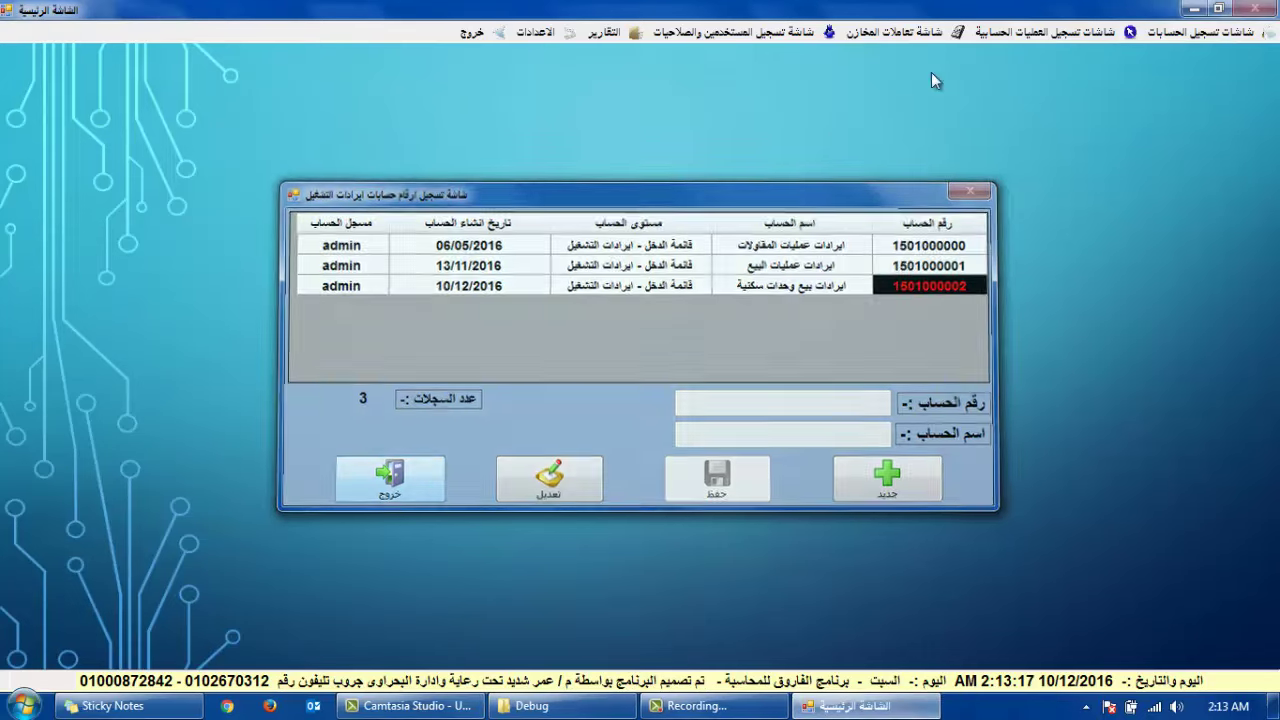
- Examine the functions offered for account registration, accounting transactions, warehouses, reports and program settings
left_click(1178, 31)
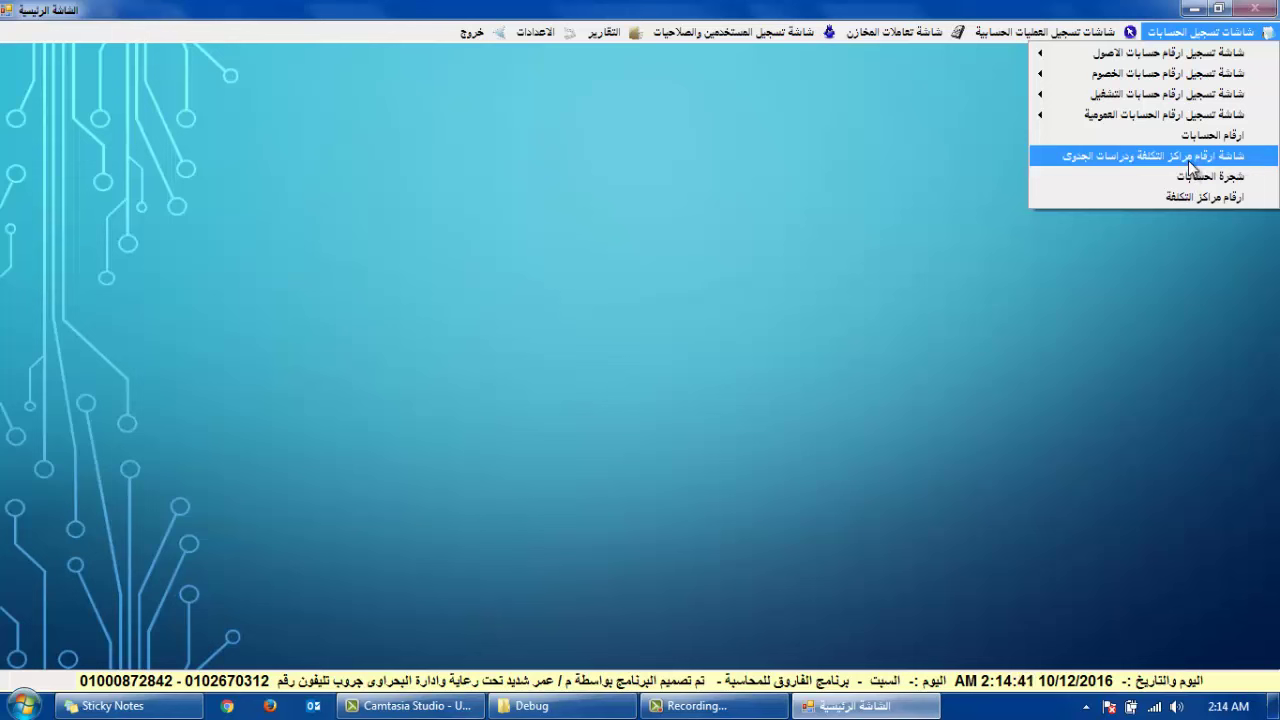
mouse_move(1096, 30)
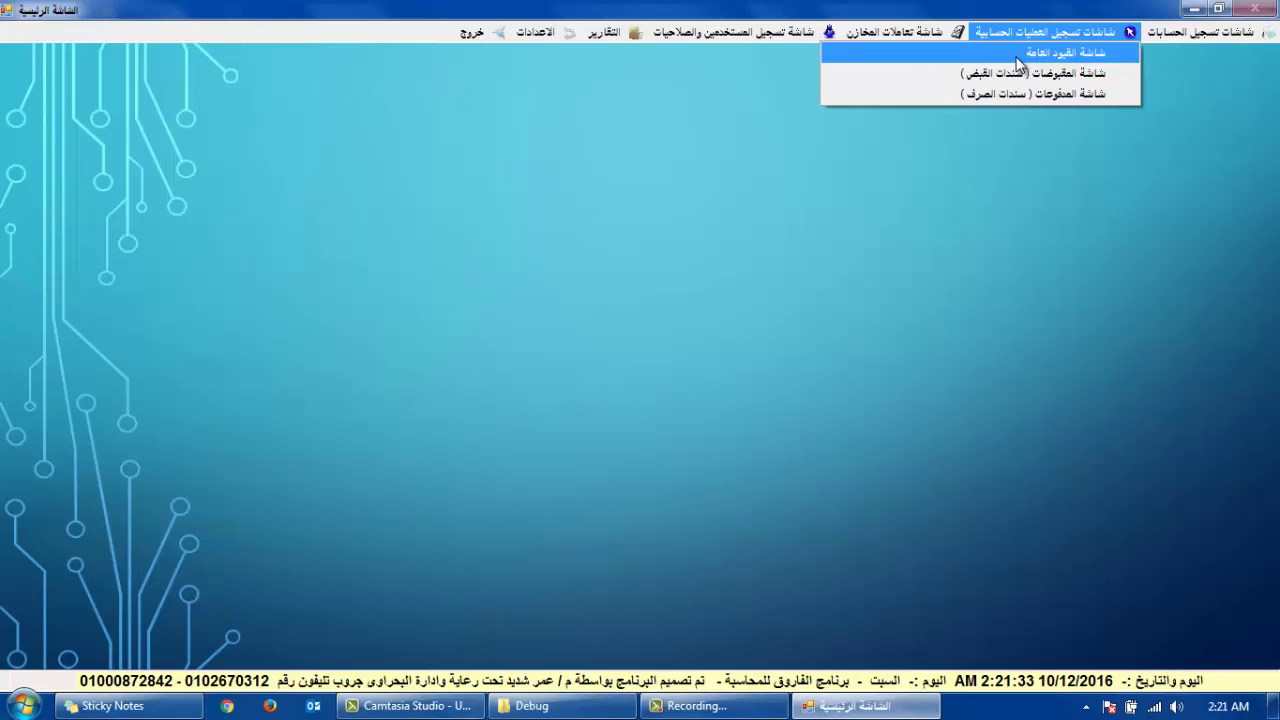
left_click(952, 32)
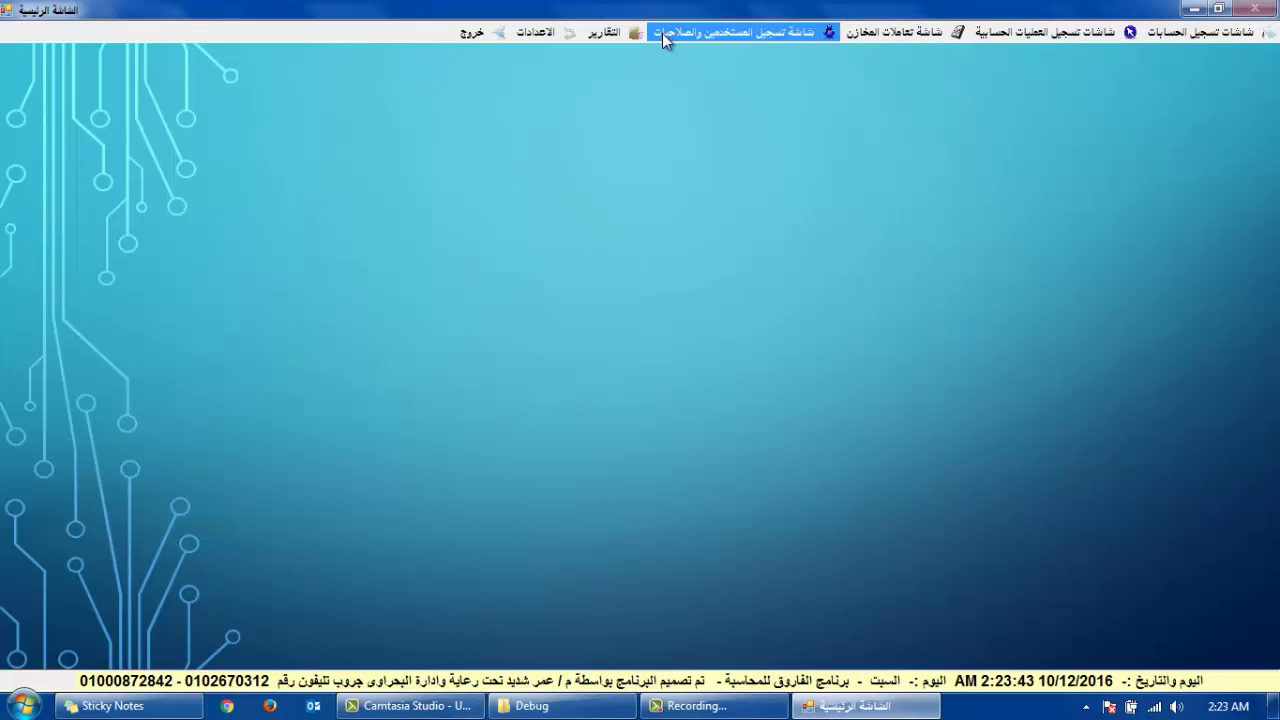
left_click(628, 34)
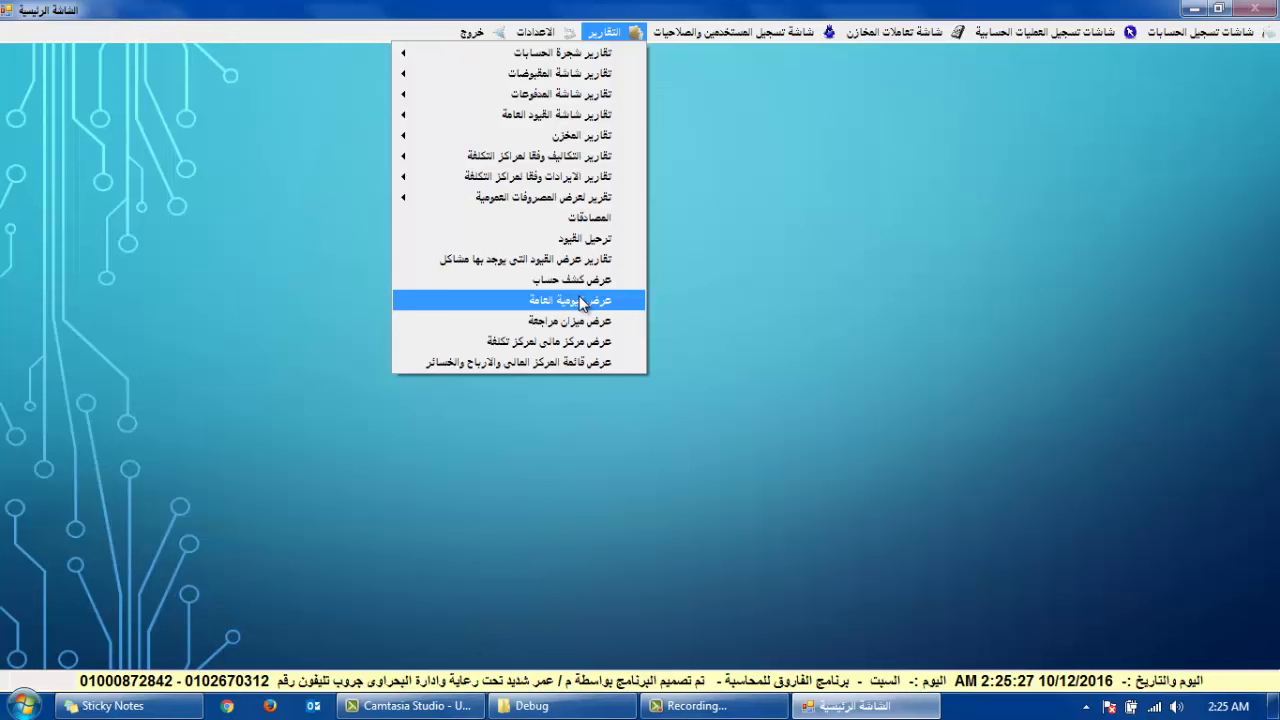
mouse_move(568, 52)
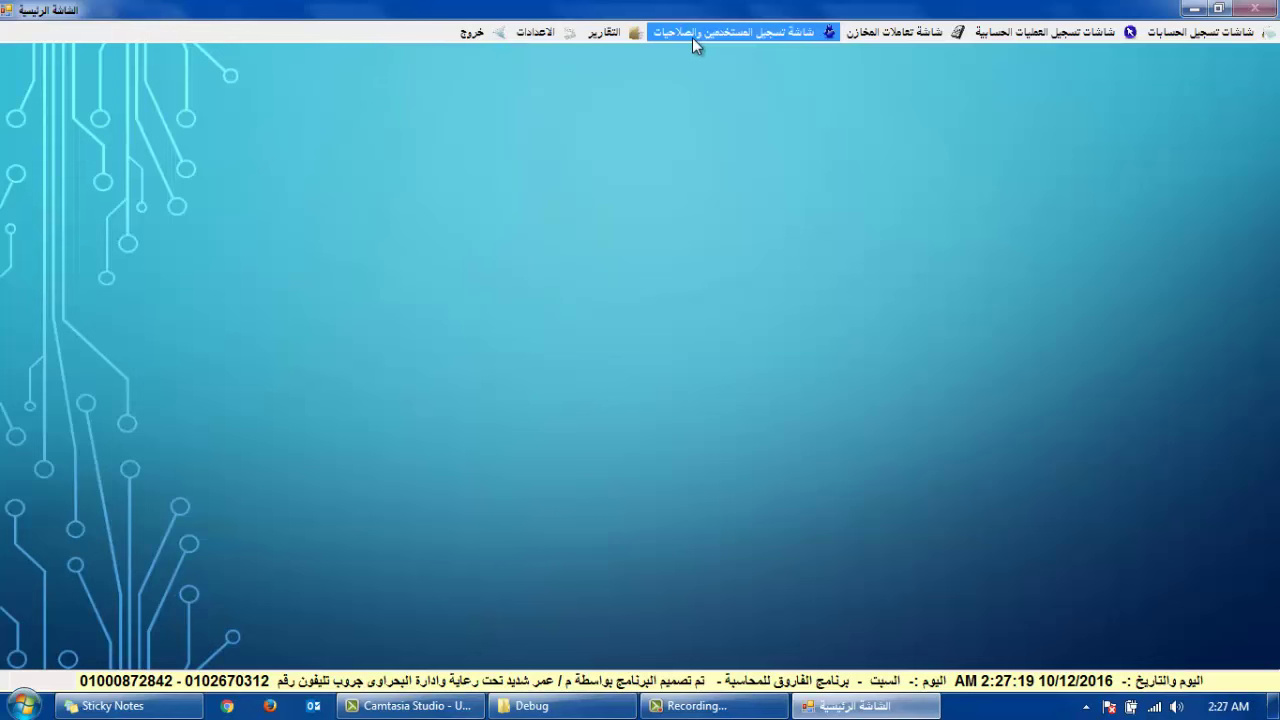
mouse_move(620, 30)
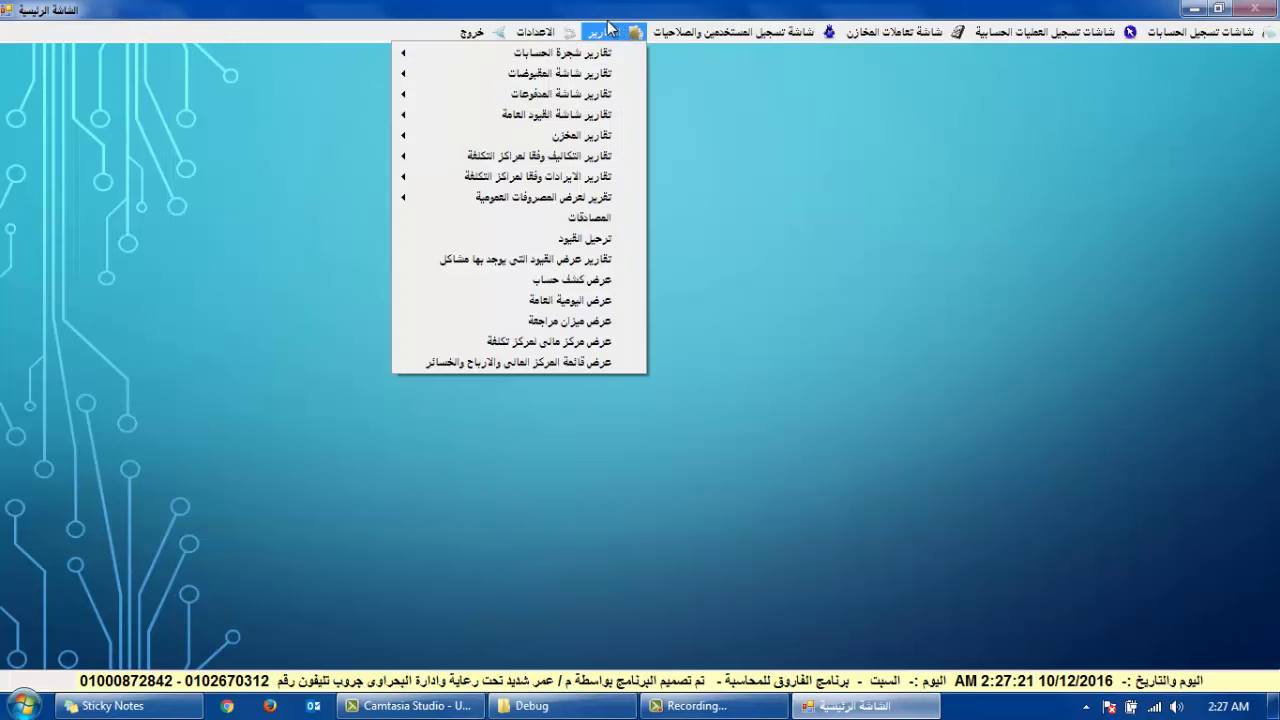
mouse_move(549, 31)
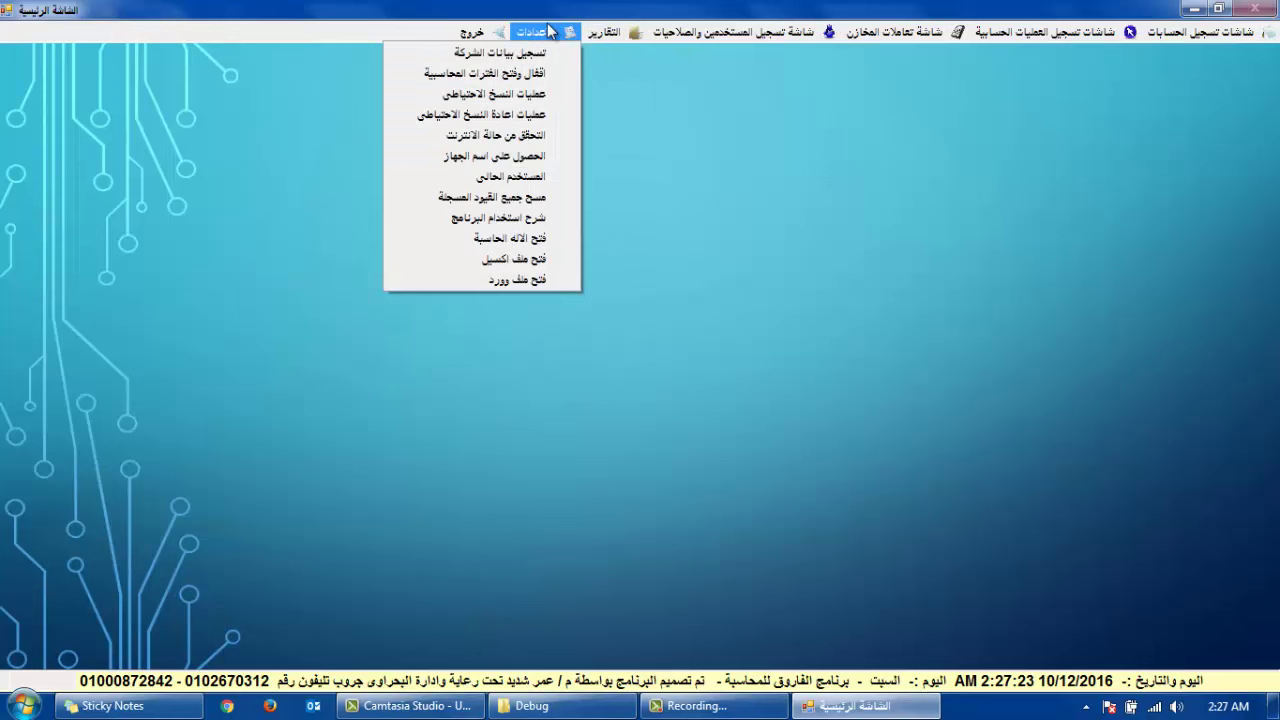
left_click(705, 120)
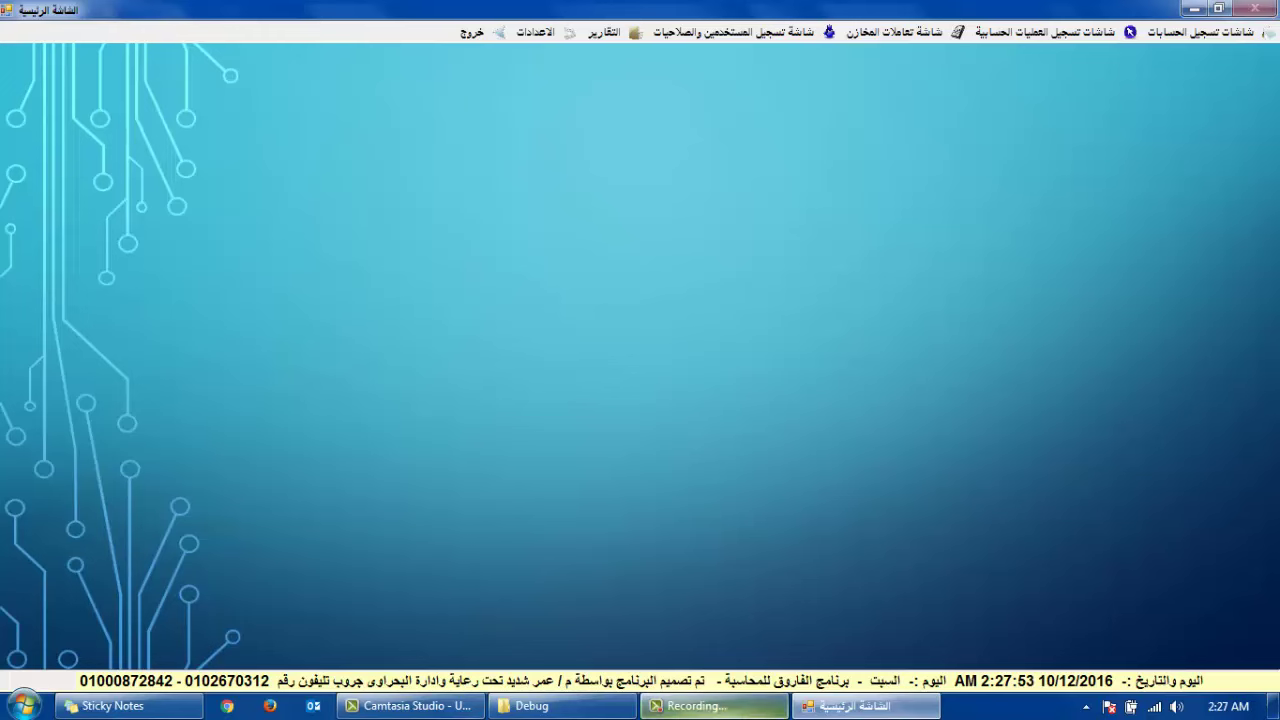
left_click(697, 706)
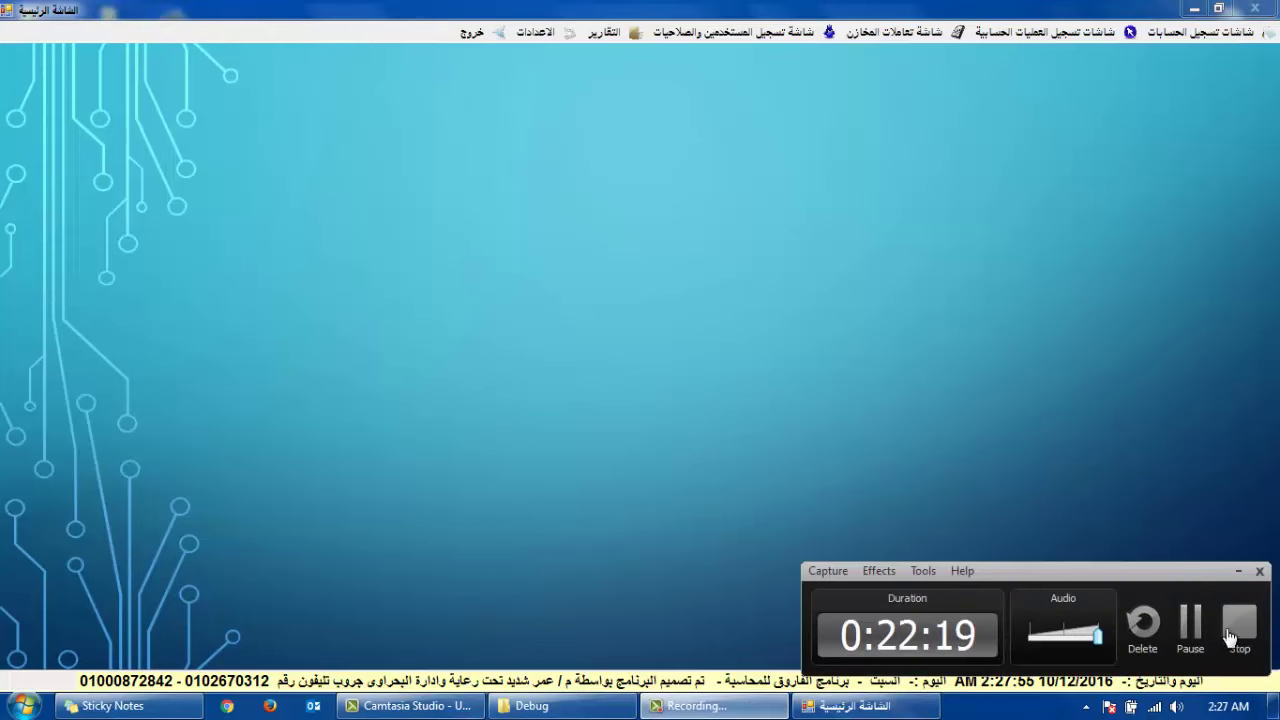